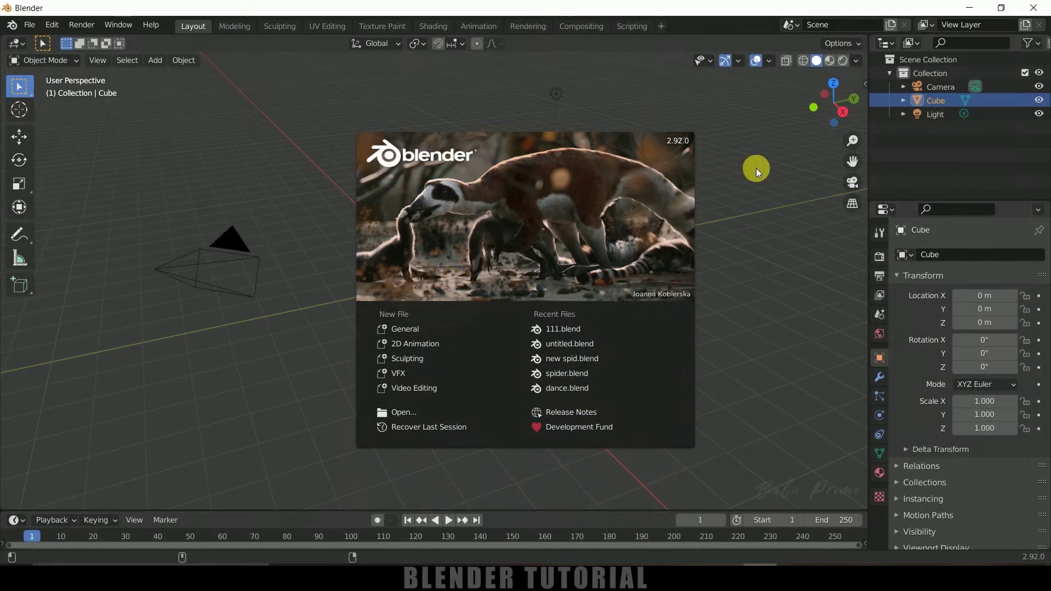
Dismiss the splash screen and delete the default camera, cube and light from the scene.
click(766, 320)
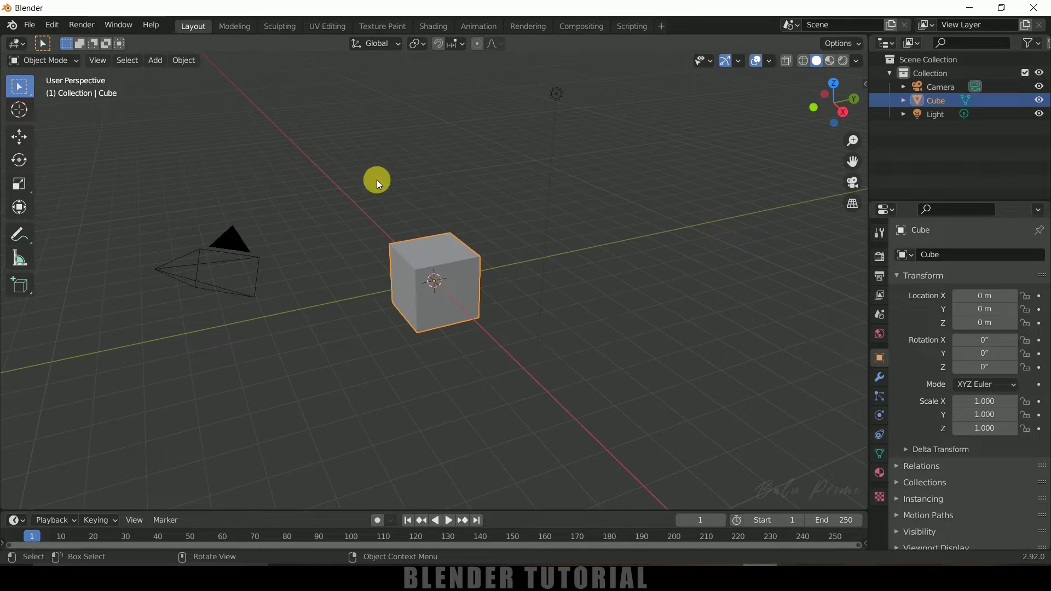
key(a)
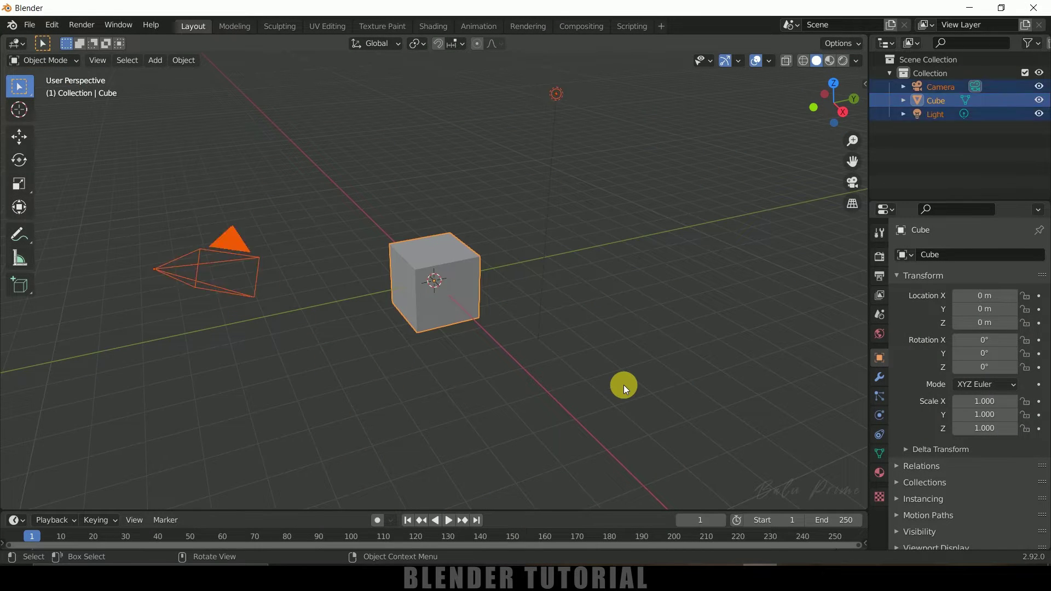
key(Delete)
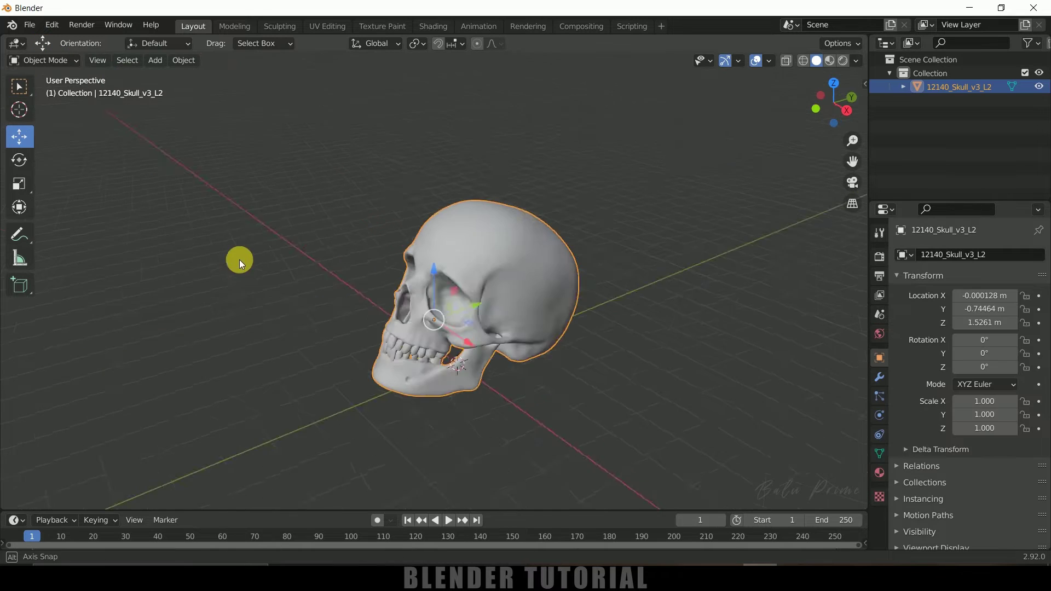
mouse_move(239, 260)
middle_down()
mouse_move(261, 252)
mouse_move(242, 254)
middle_up()
click(646, 197)
click(509, 219)
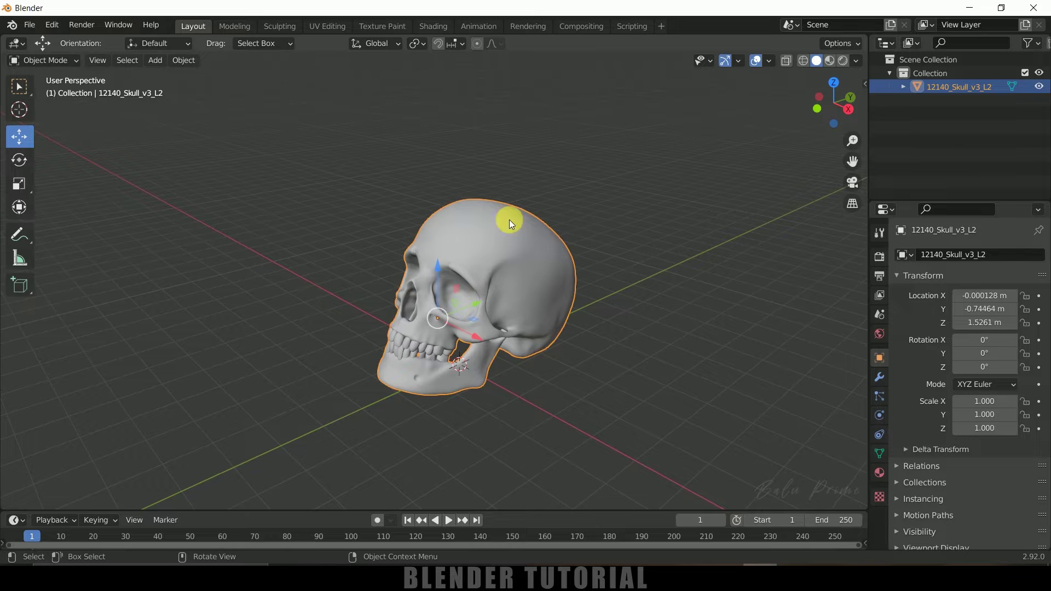
middle_drag(570, 245, 641, 234)
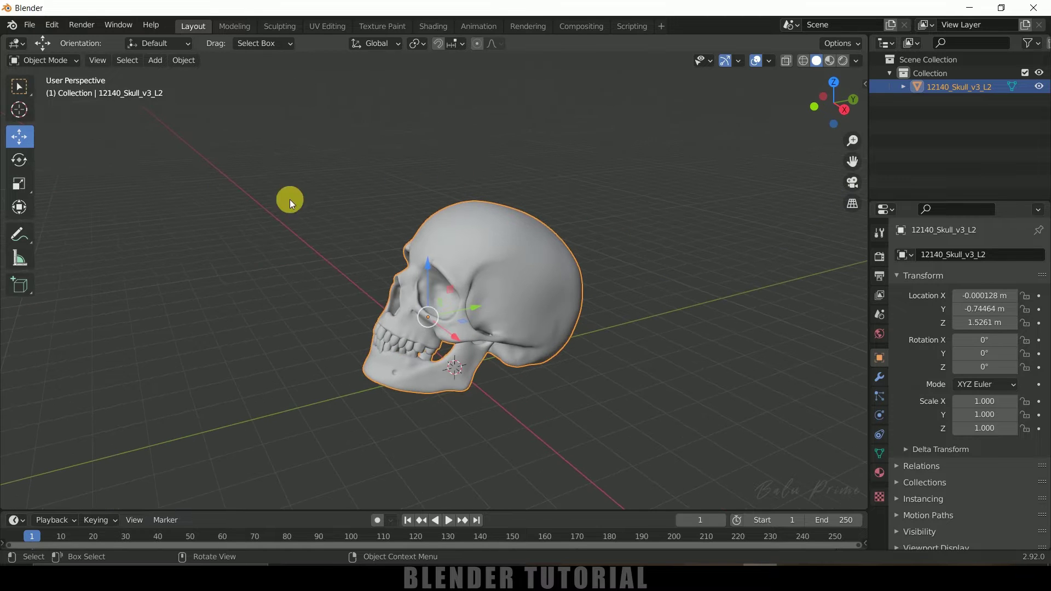
Activate the Lasso Select tool and display the skull in wireframe from the right orthographic view.
mouse_move(24, 98)
mouse_down()
mouse_move(22, 90)
mouse_move(96, 127)
mouse_move(92, 169)
mouse_up()
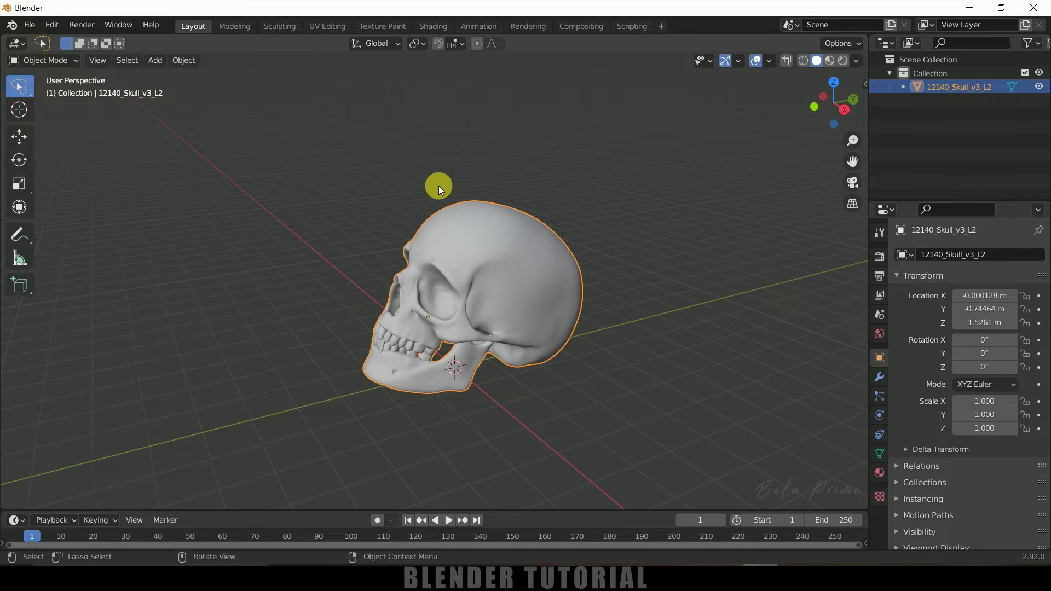
click(804, 61)
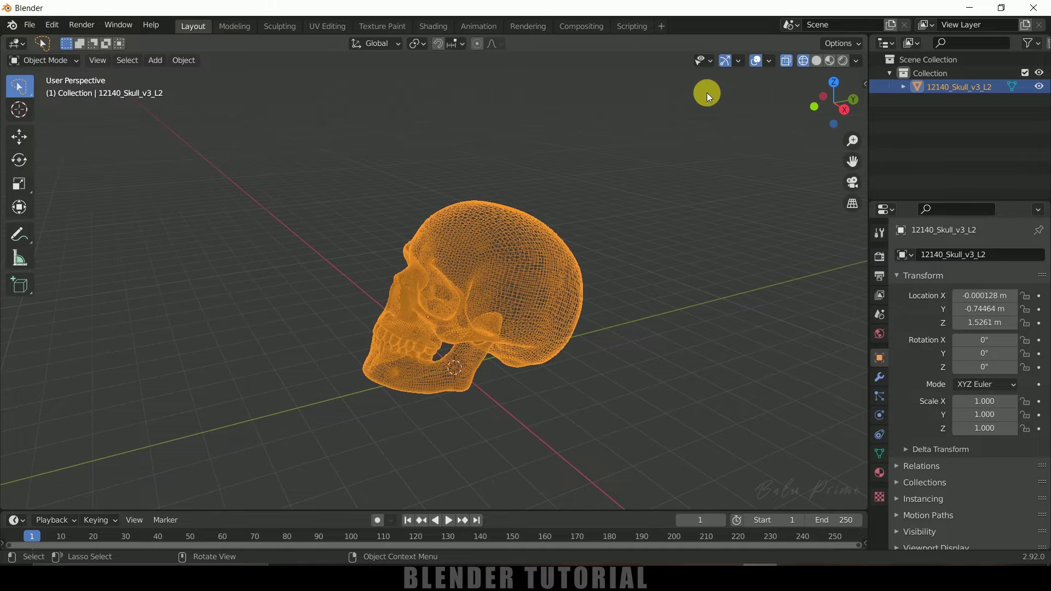
key(KP_3)
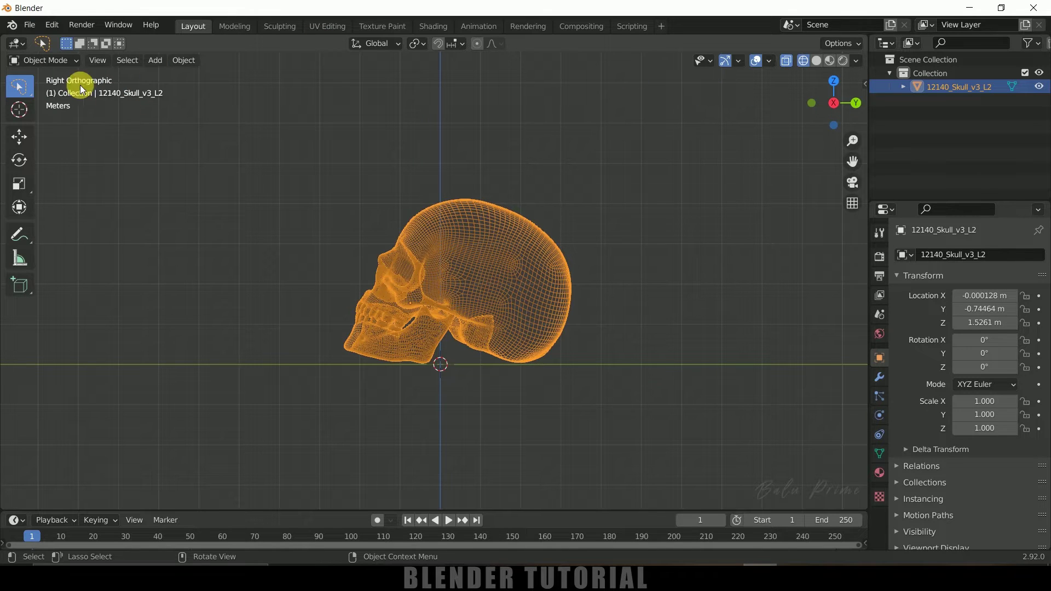
In Edit Mode, clear the selection and lasso the vertices covering the top and back of the skull's cranium.
key(Tab)
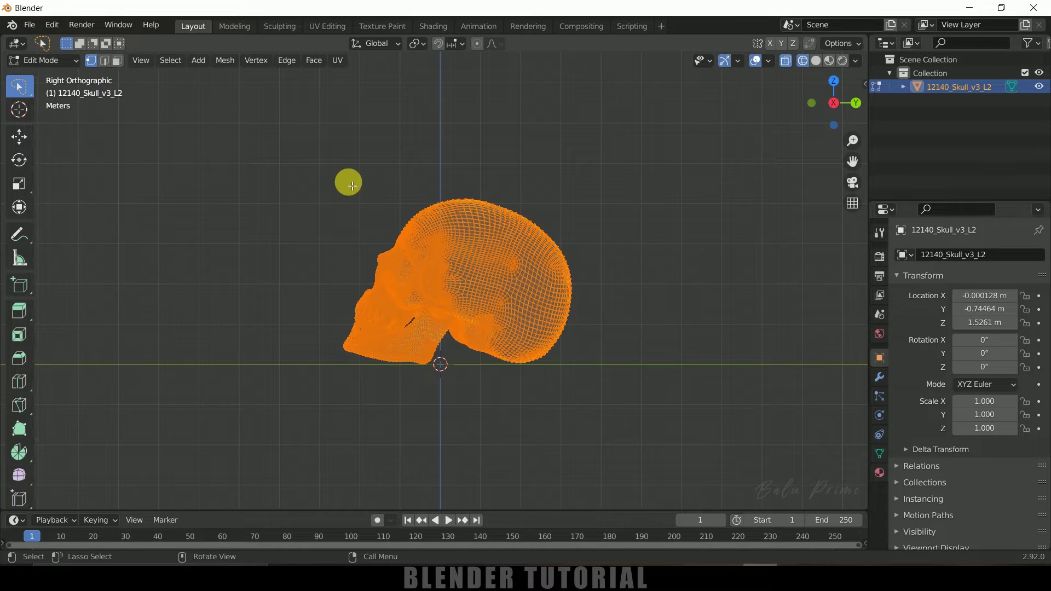
key(alt+a)
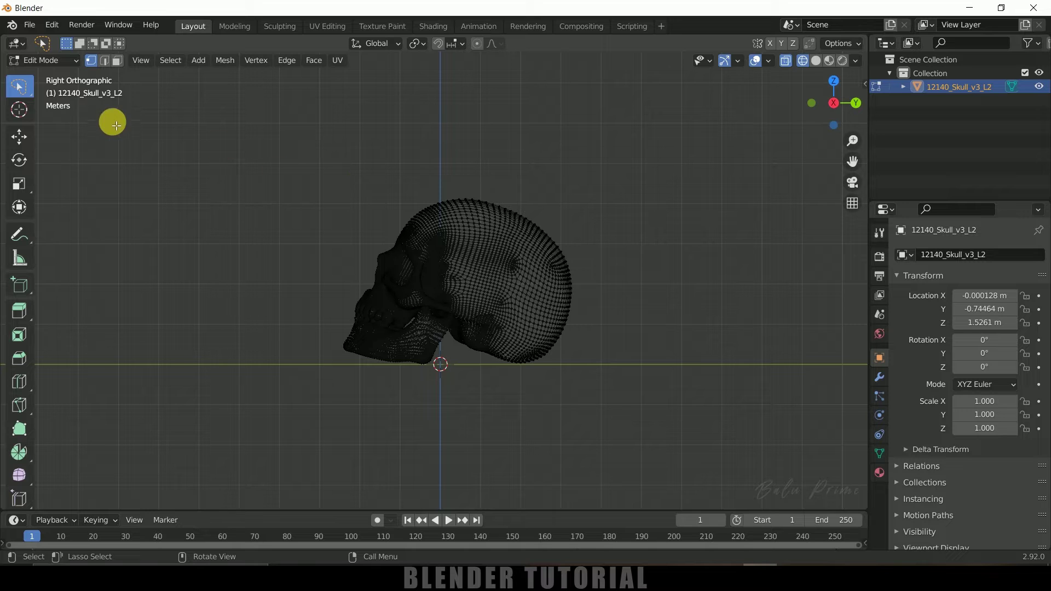
click(28, 88)
click(85, 173)
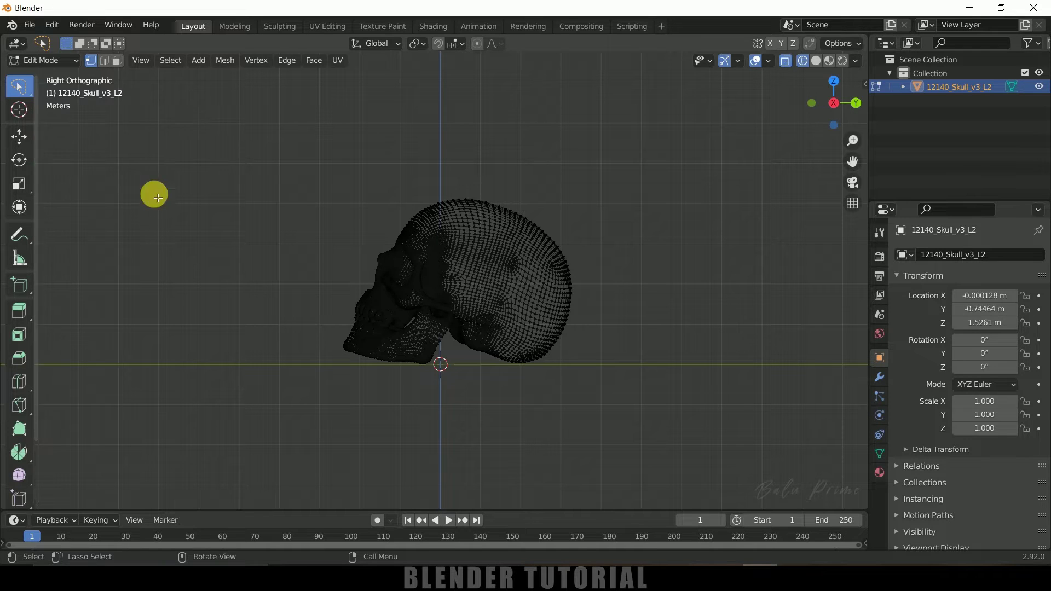
mouse_move(380, 209)
mouse_down()
mouse_move(445, 236)
mouse_move(460, 292)
mouse_move(493, 288)
mouse_move(524, 346)
mouse_move(549, 359)
mouse_move(595, 365)
mouse_move(697, 314)
mouse_move(694, 189)
mouse_move(585, 124)
mouse_move(406, 148)
mouse_move(362, 207)
mouse_up()
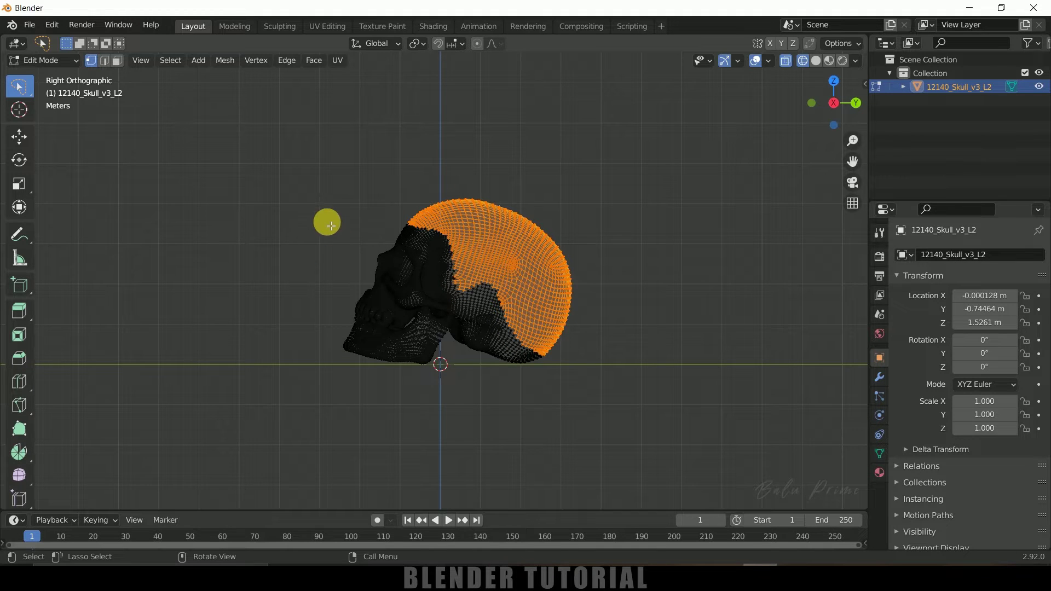
mouse_move(326, 223)
middle_down()
mouse_move(347, 298)
mouse_move(516, 330)
mouse_move(617, 288)
mouse_move(617, 239)
mouse_move(442, 310)
mouse_move(352, 284)
mouse_move(347, 253)
middle_up()
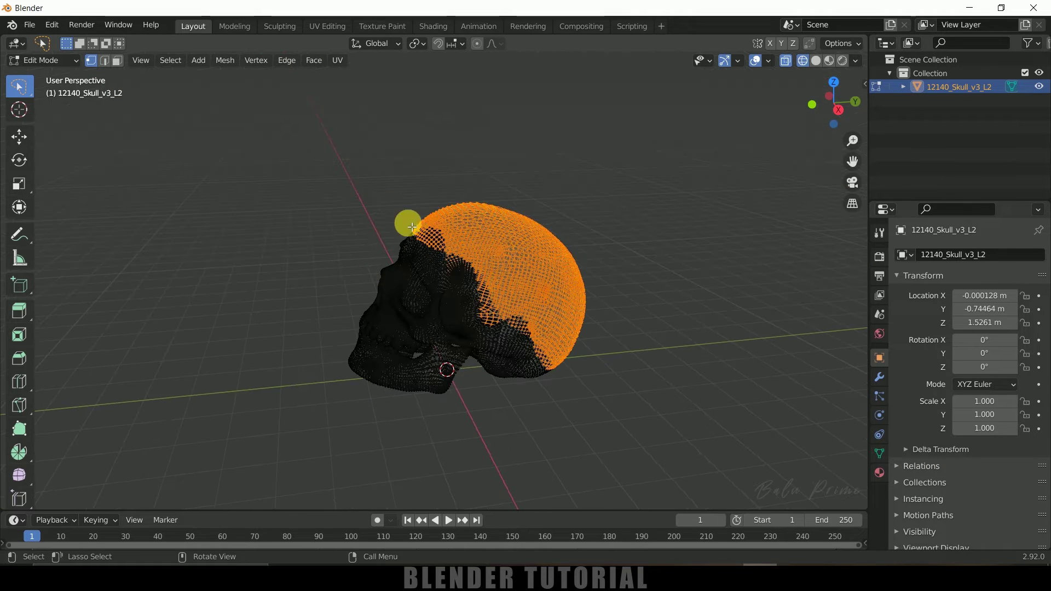
Create a vertex group named "hair" and assign the selected cranium vertices to it.
click(879, 453)
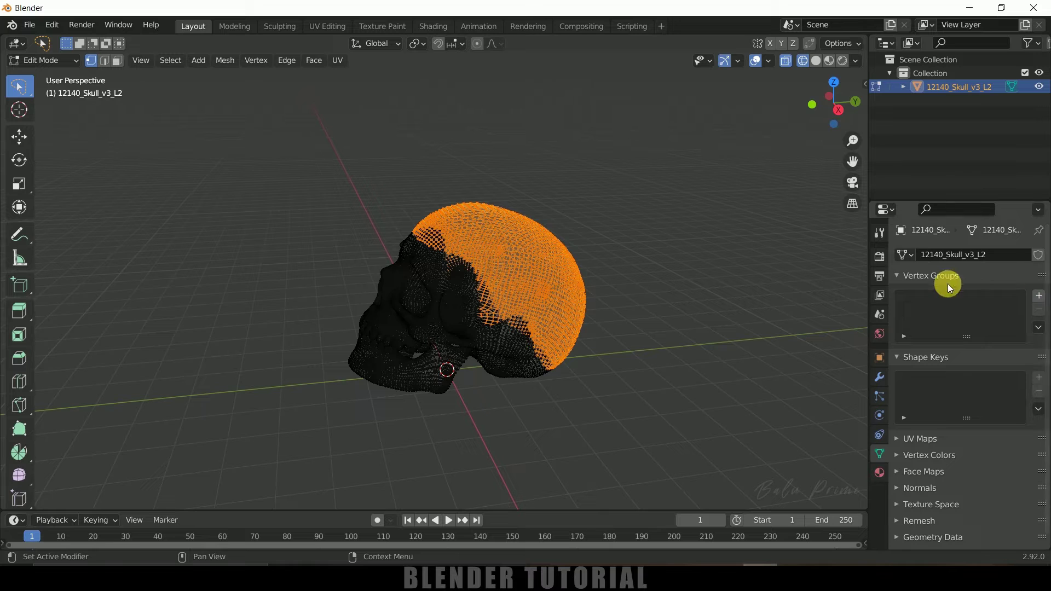
click(1038, 297)
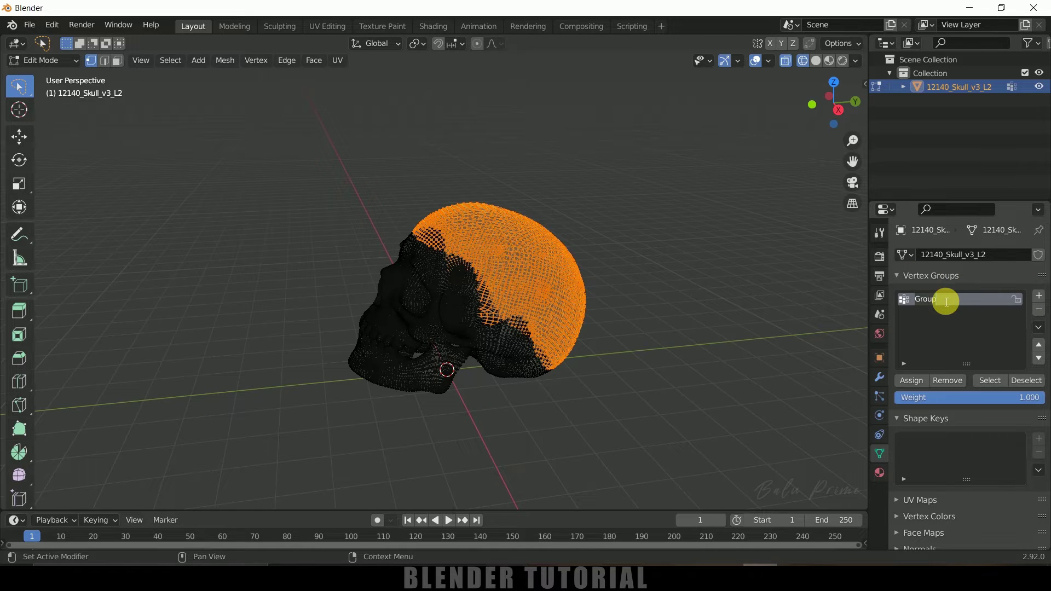
key(Return)
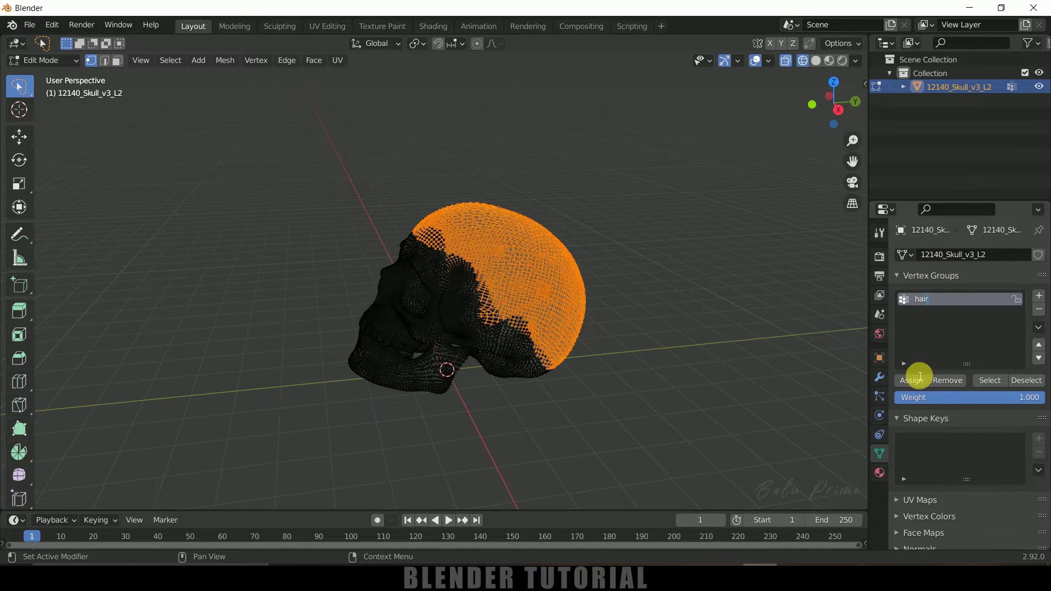
Check the "hair" vertex group's coverage by deselecting and reselecting its vertices.
click(991, 380)
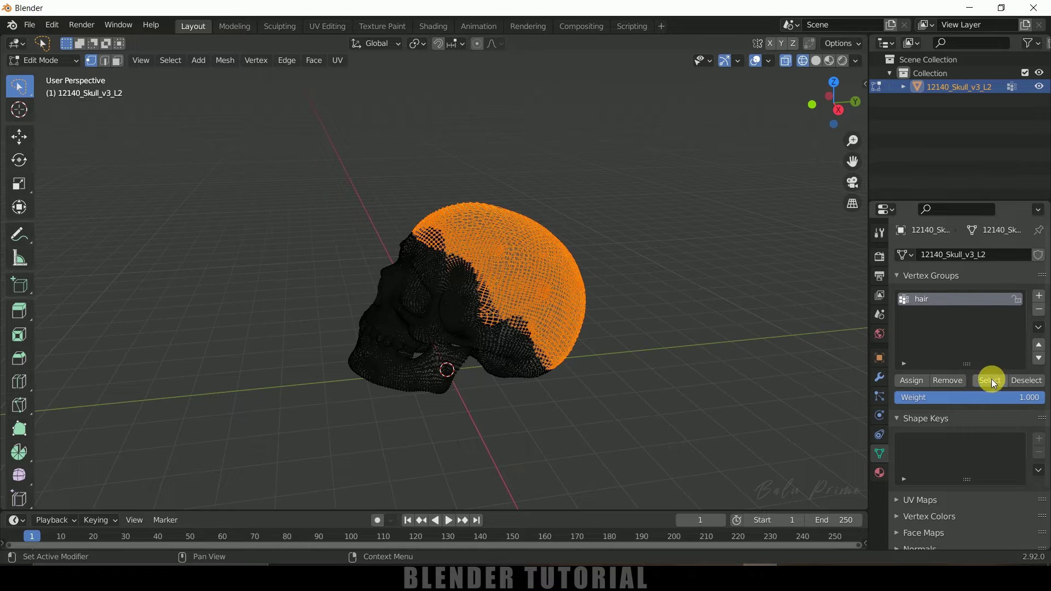
click(1023, 382)
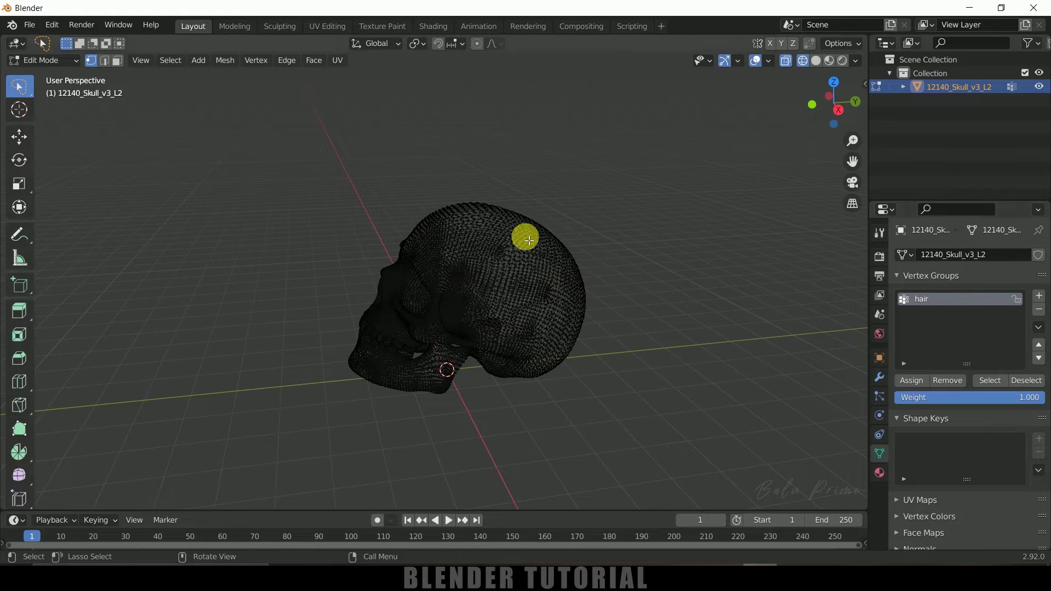
click(989, 381)
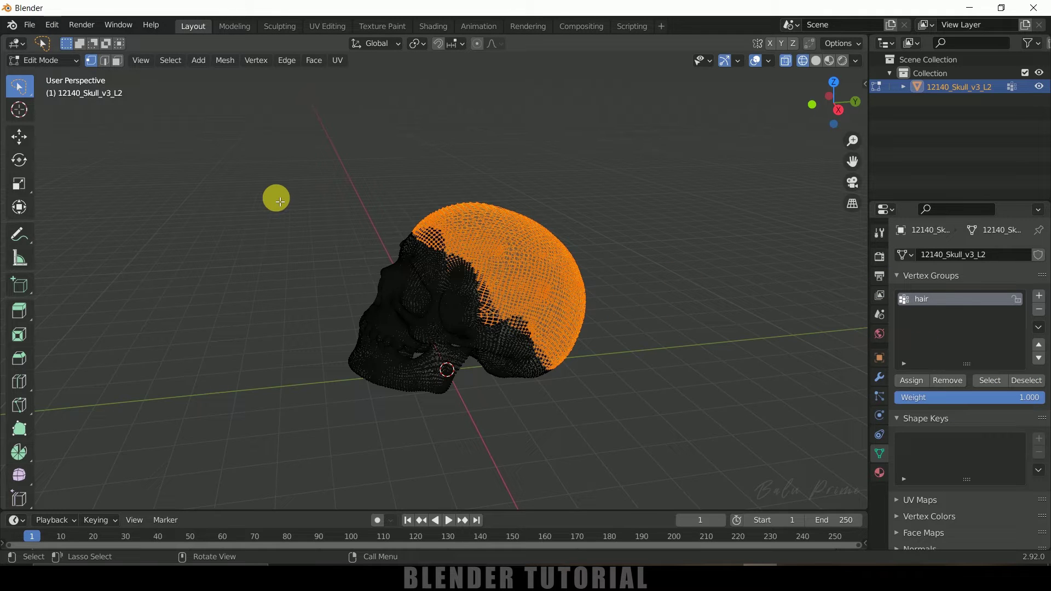
Return the skull to Object Mode and switch the viewport to solid shading.
key(Tab)
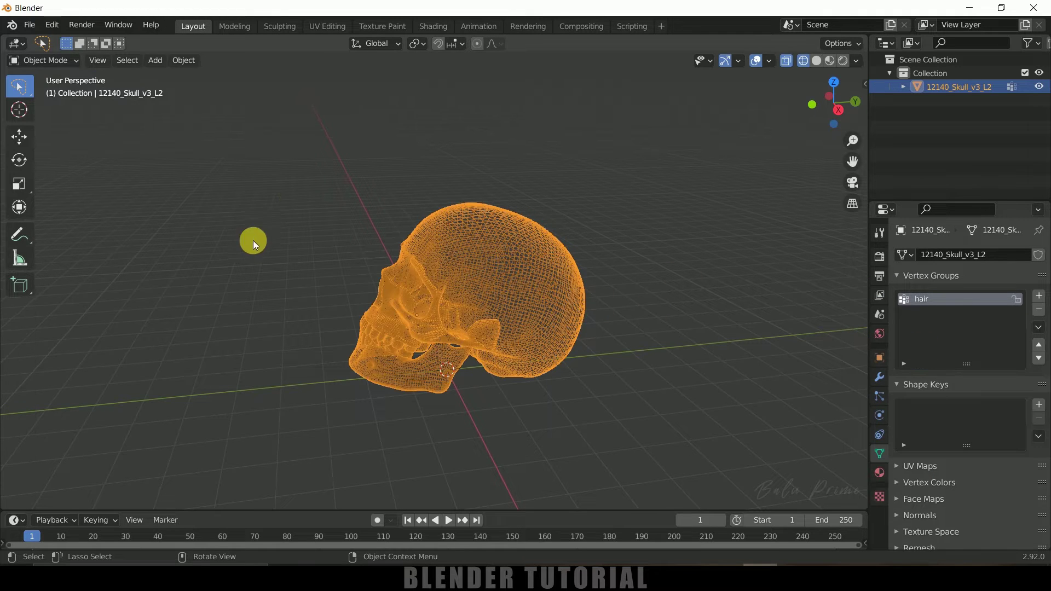
middle_drag(252, 241, 291, 279)
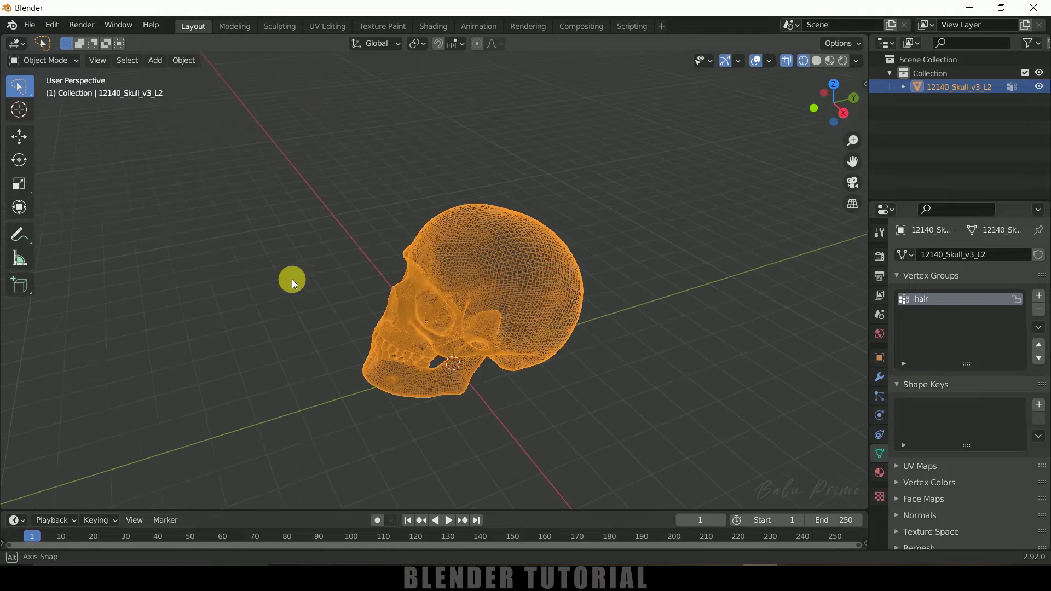
click(817, 60)
mouse_move(710, 141)
middle_down()
mouse_move(662, 239)
mouse_move(645, 244)
middle_up()
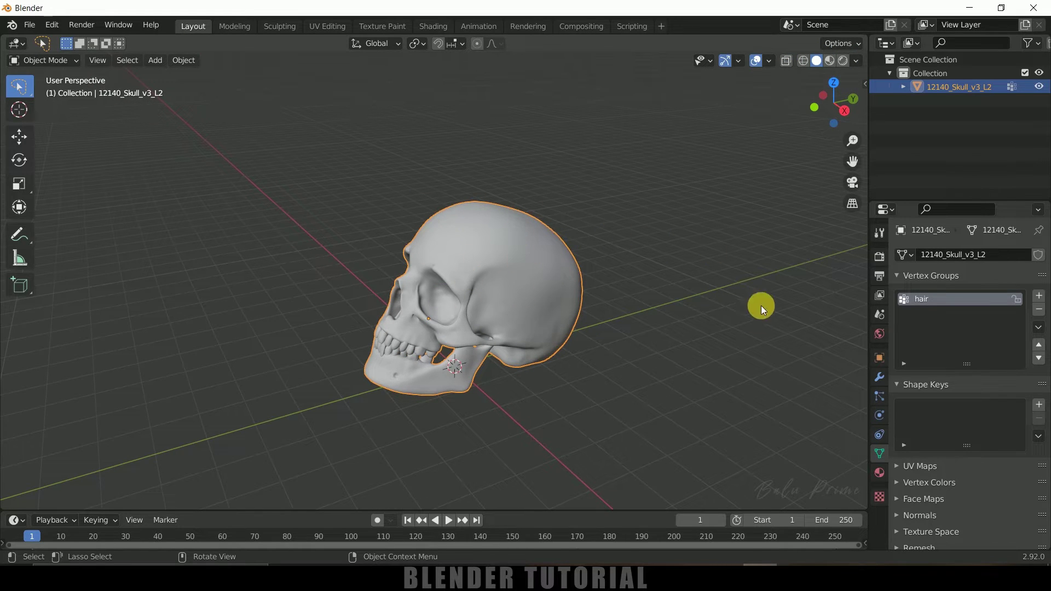
Select the skull and add a particle system of type Hair to it.
click(682, 302)
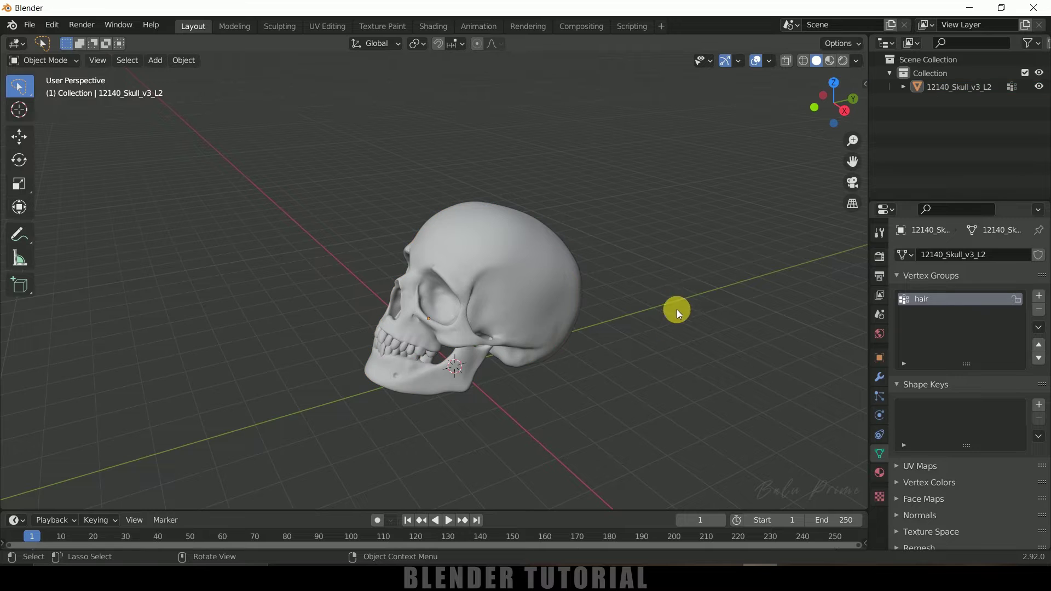
click(528, 294)
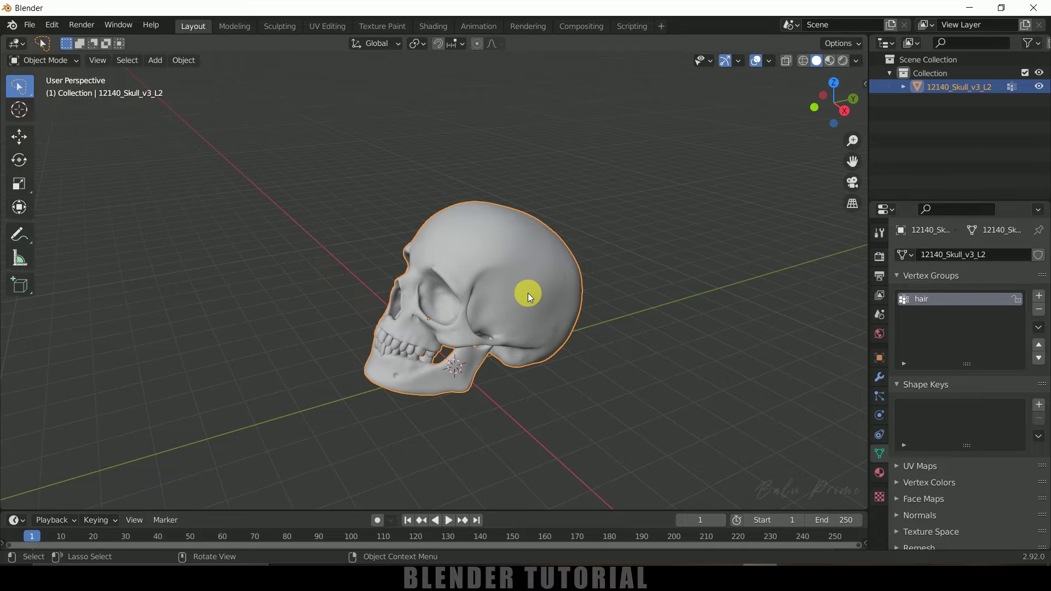
click(877, 396)
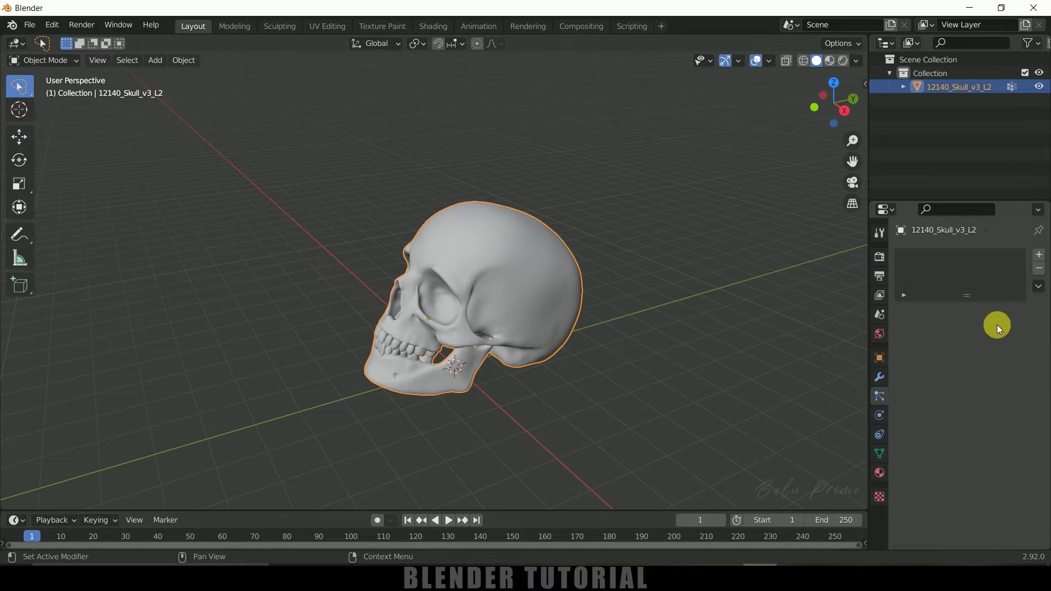
click(1038, 256)
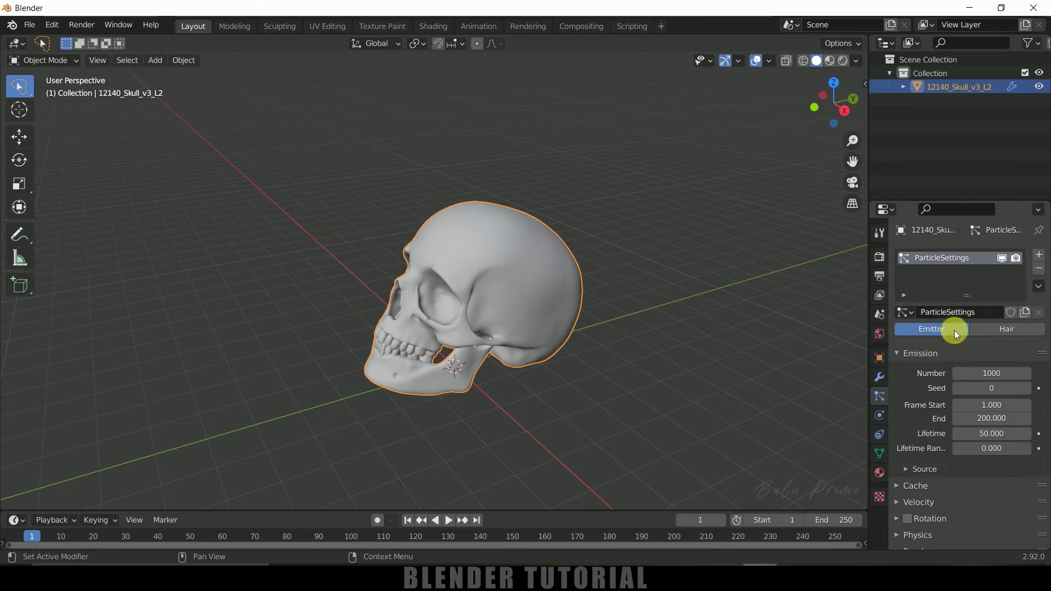
click(993, 327)
middle_drag(626, 373, 495, 258)
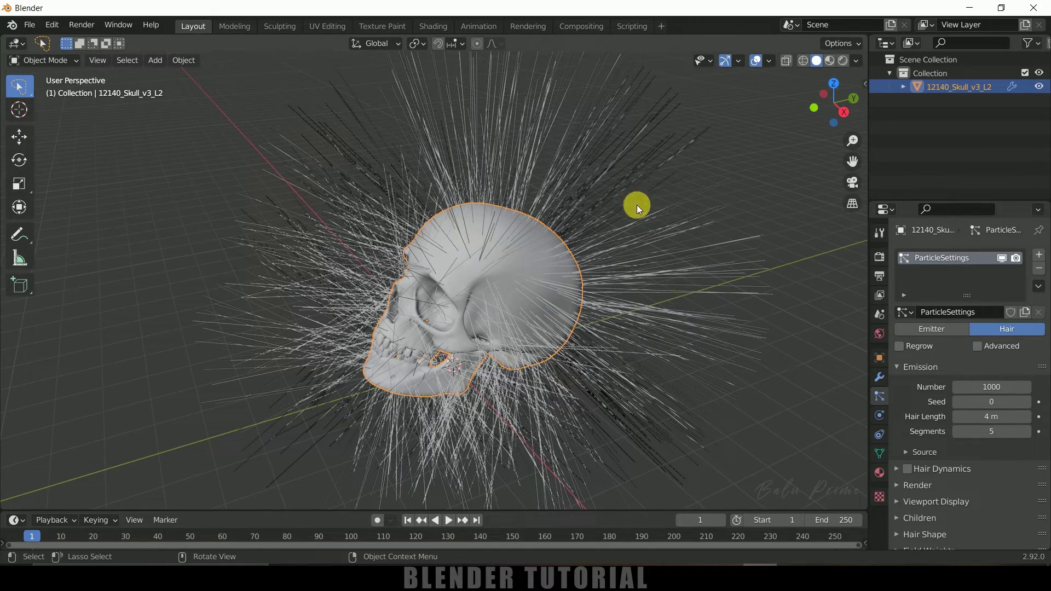
Assign the "hair" vertex group to both Density and Length of the skull's particle system.
scroll(944, 406, down, 3)
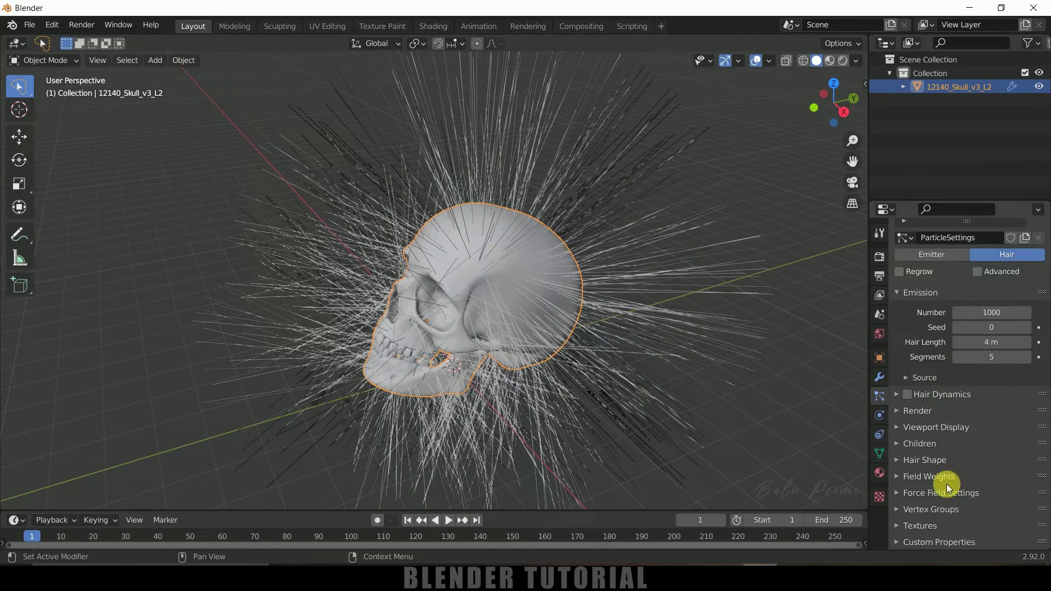
click(896, 513)
scroll(926, 488, down, 4)
click(983, 422)
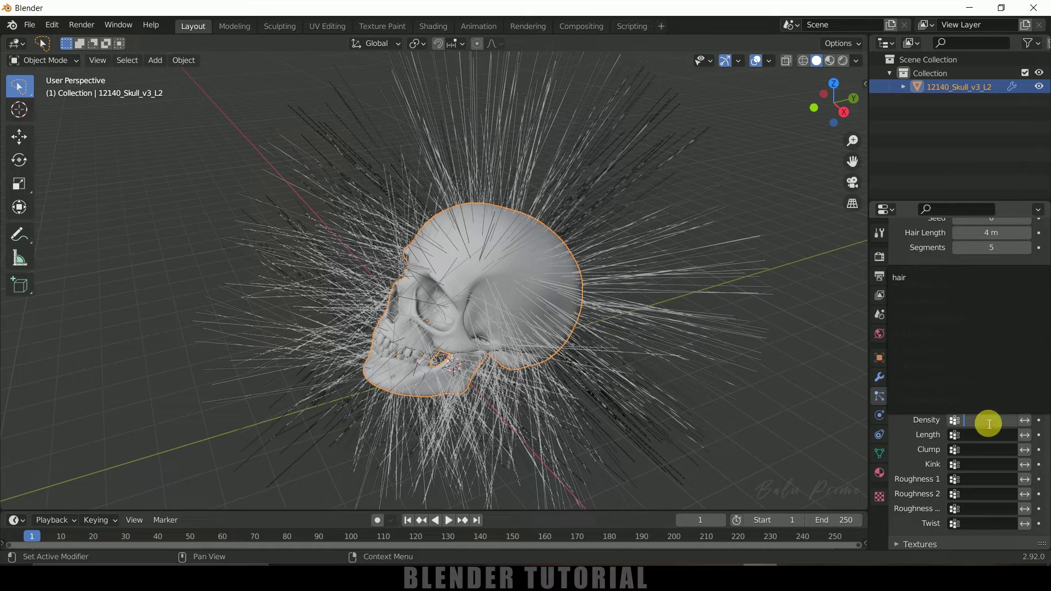
click(925, 279)
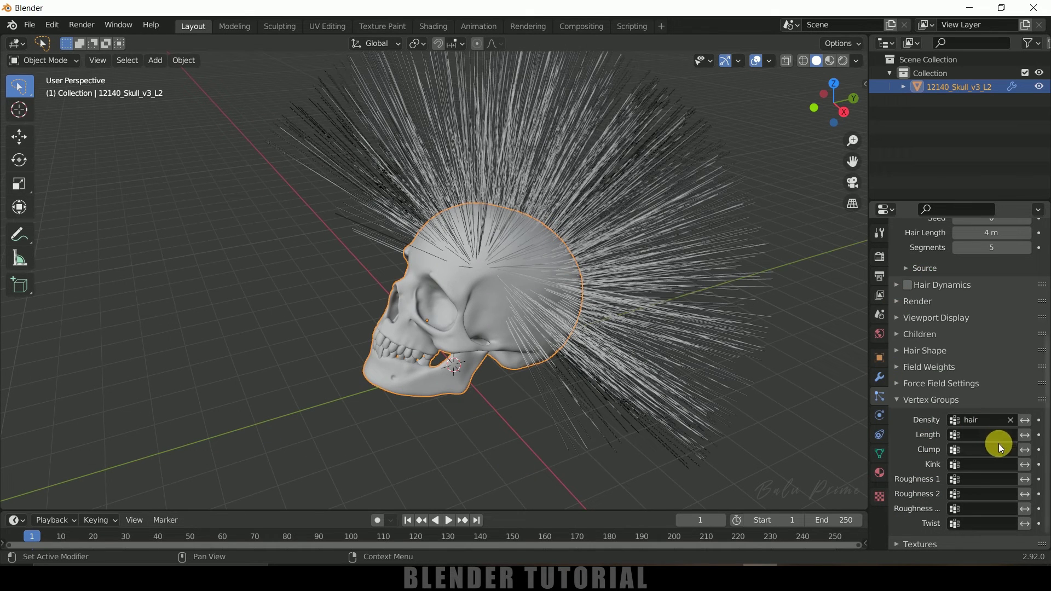
click(986, 437)
click(927, 291)
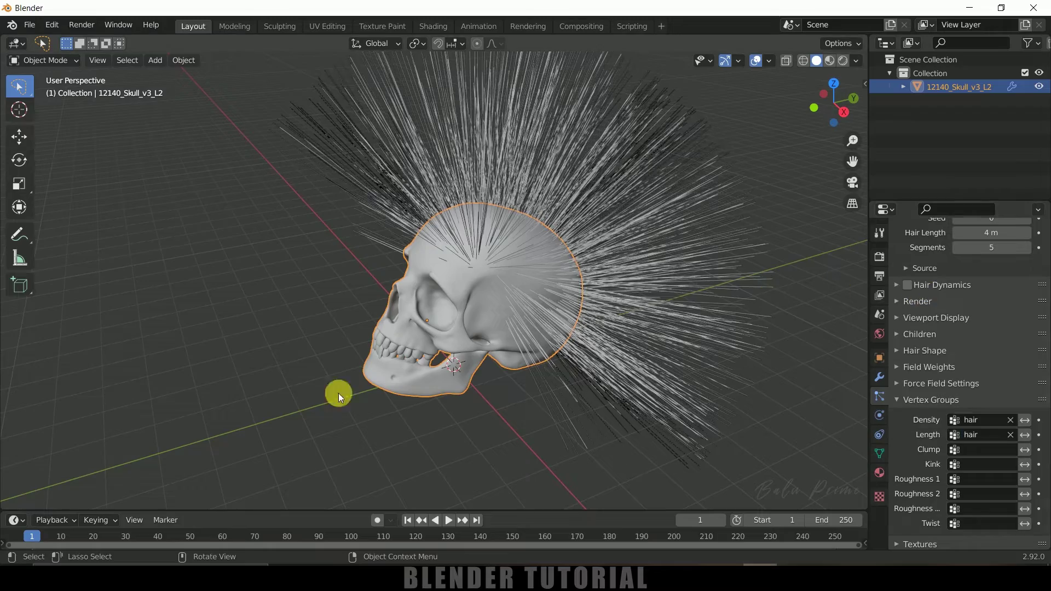
middle_drag(340, 394, 551, 364)
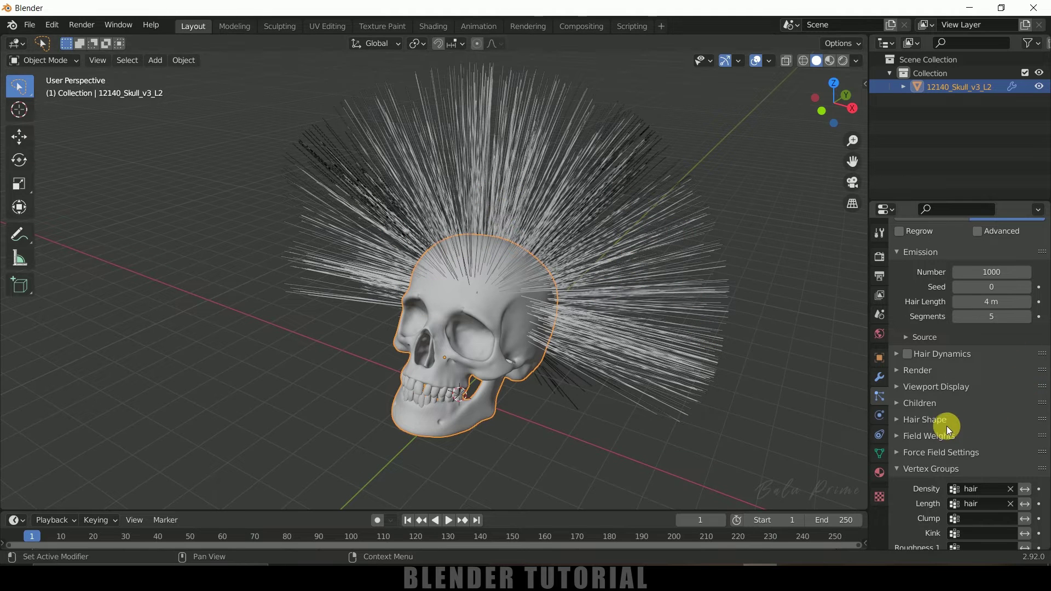
Set the number of emitted hair strands to 2500.
scroll(946, 426, up, 5)
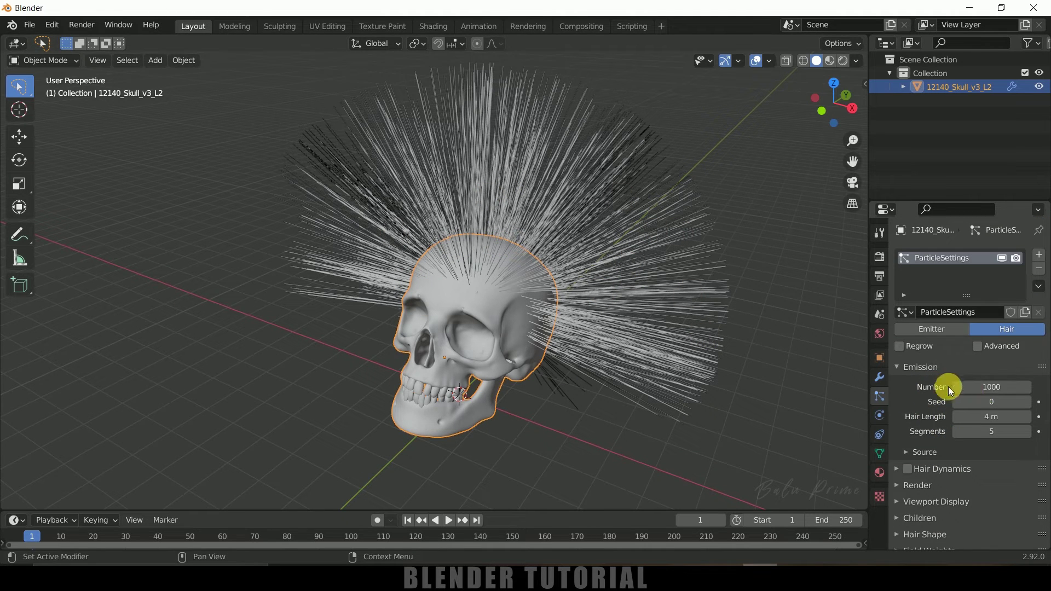
click(999, 388)
text(250)
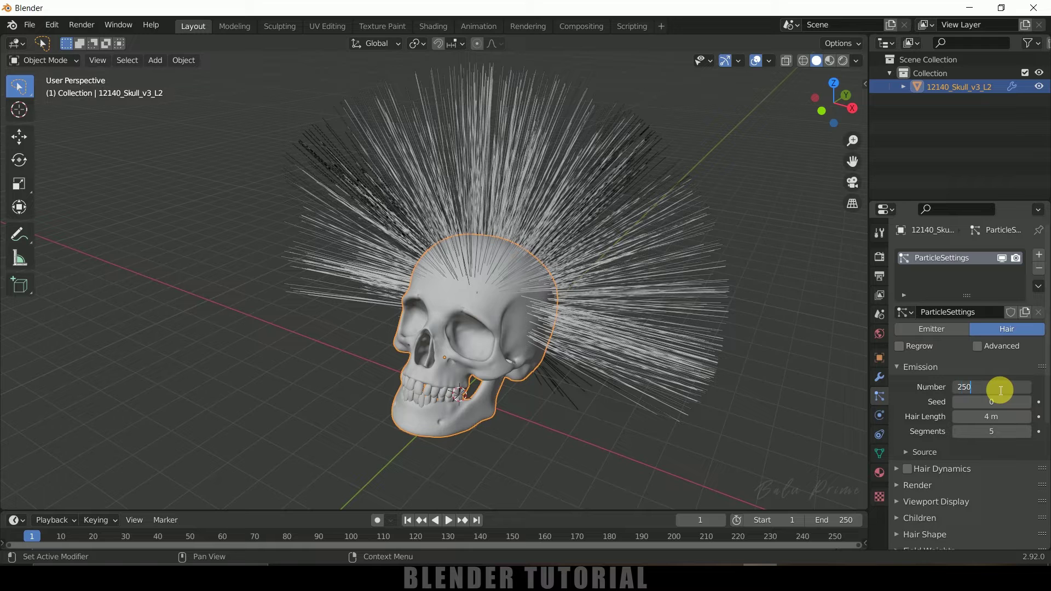
text(0)
key(Return)
scroll(946, 424, down, 1)
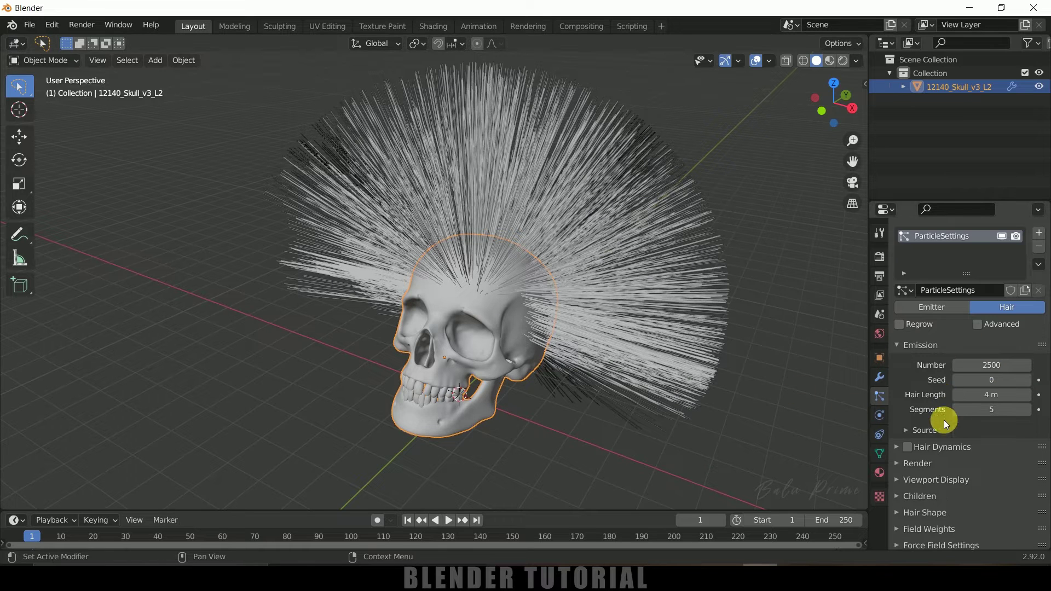
Set the hair length to 3 m and the number of hair segments to 20.
click(1007, 398)
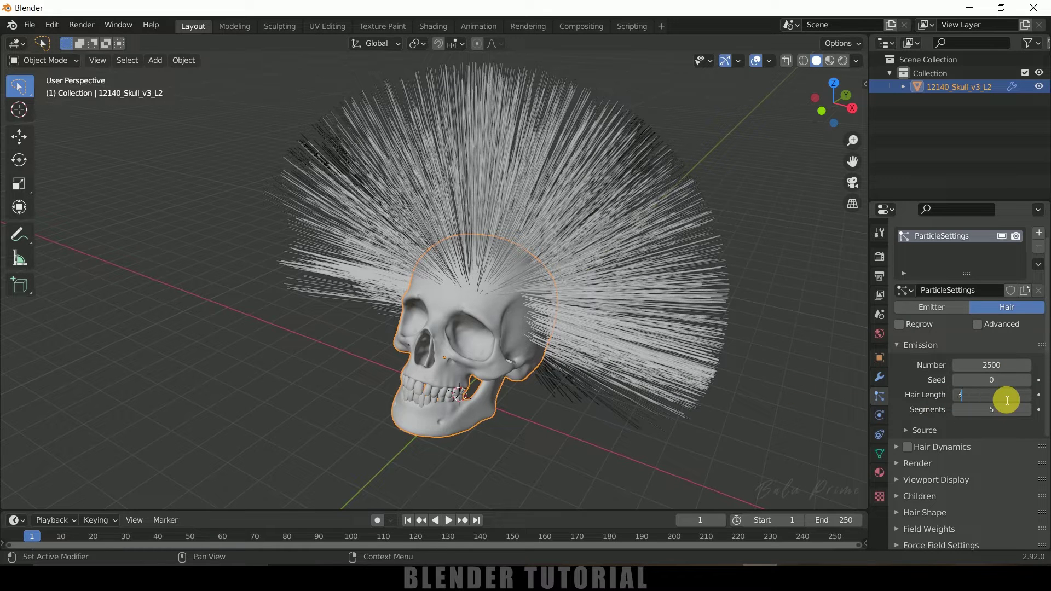
key(Return)
scroll(986, 398, down, 2)
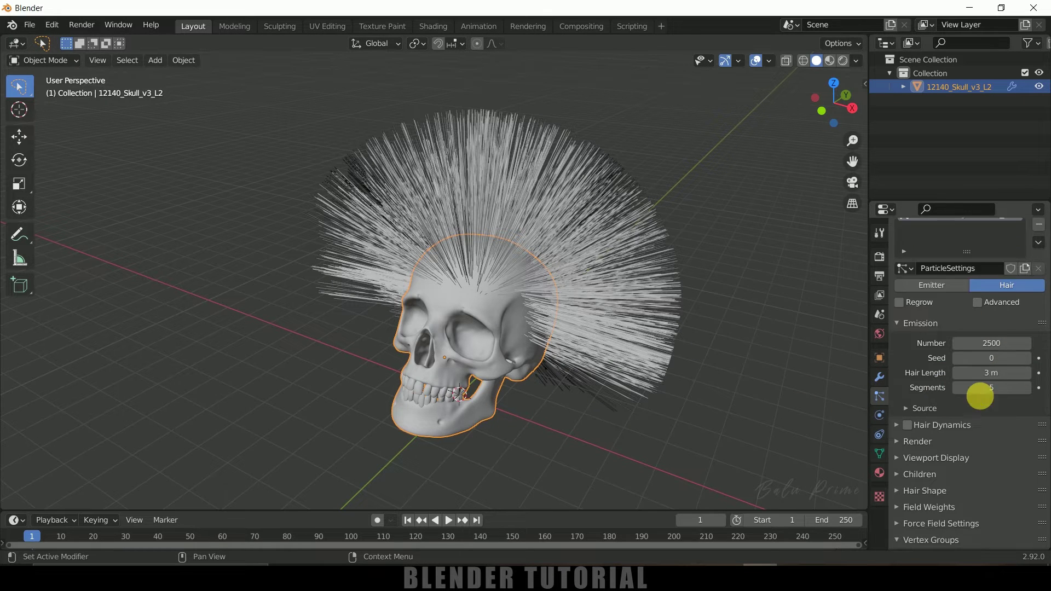
click(998, 368)
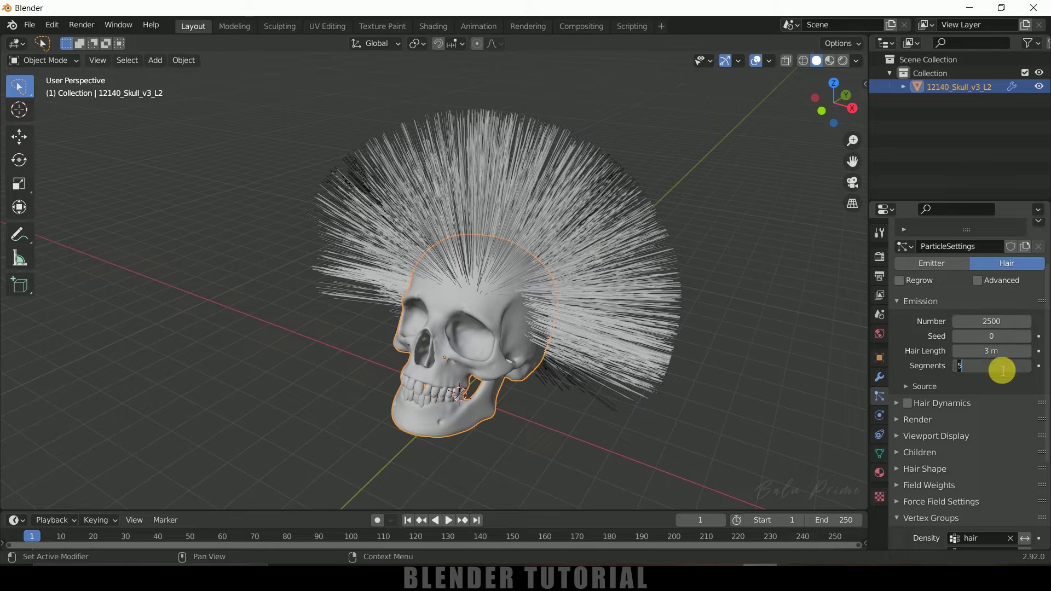
text(20)
key(Return)
Enable Hair Dynamics on the skull's particle system and check its Render settings.
scroll(971, 396, down, 2)
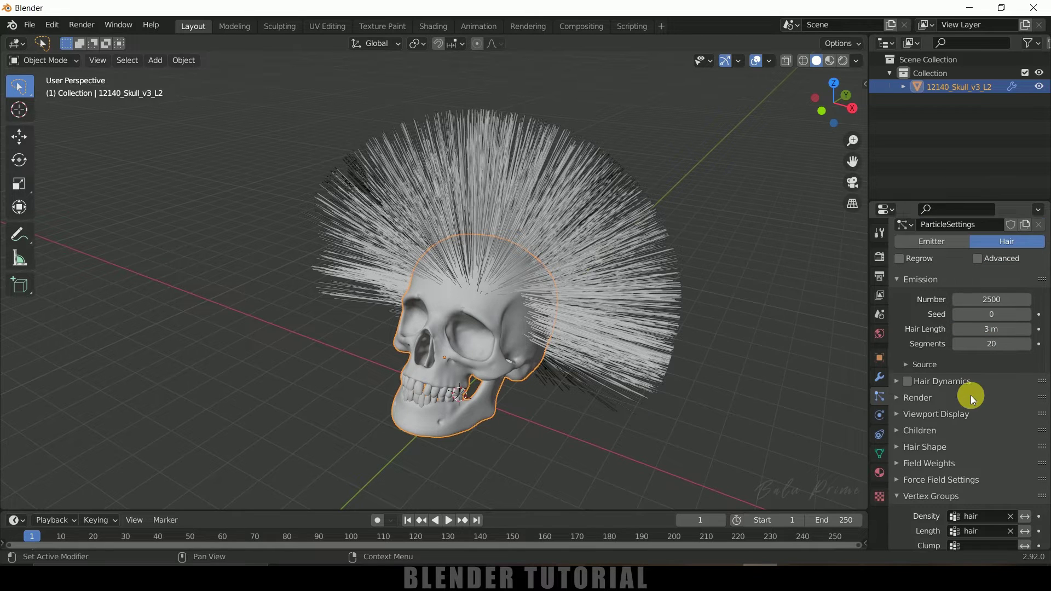
click(906, 360)
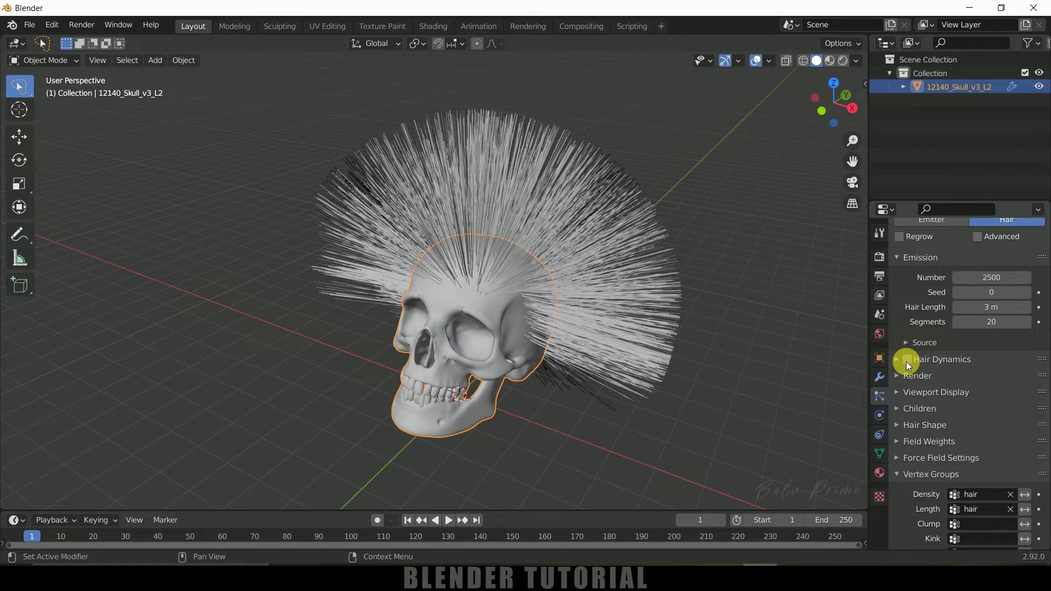
scroll(979, 376, down, 2)
scroll(936, 366, down, 2)
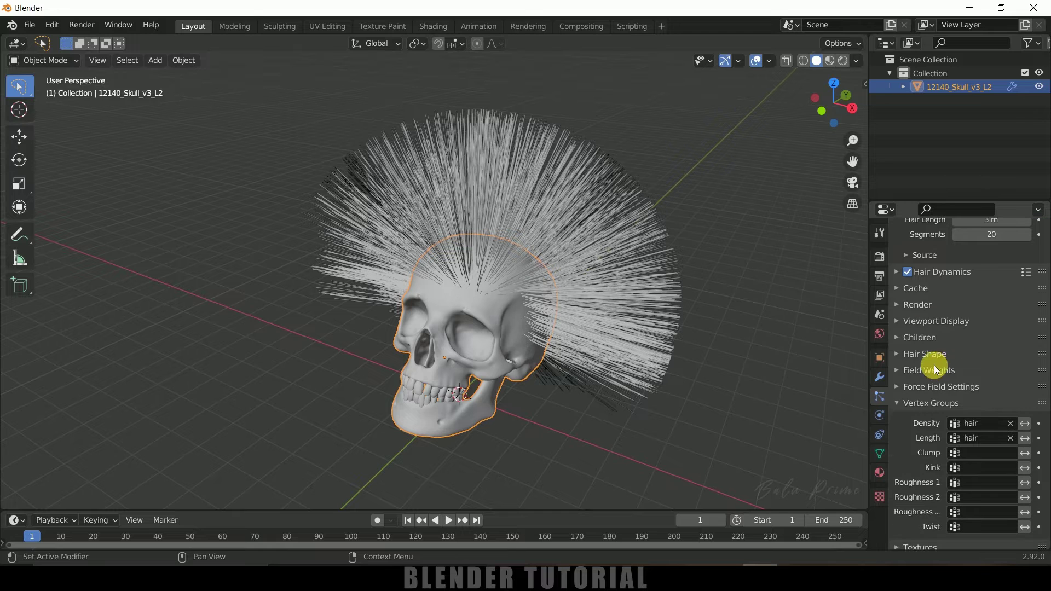
click(898, 305)
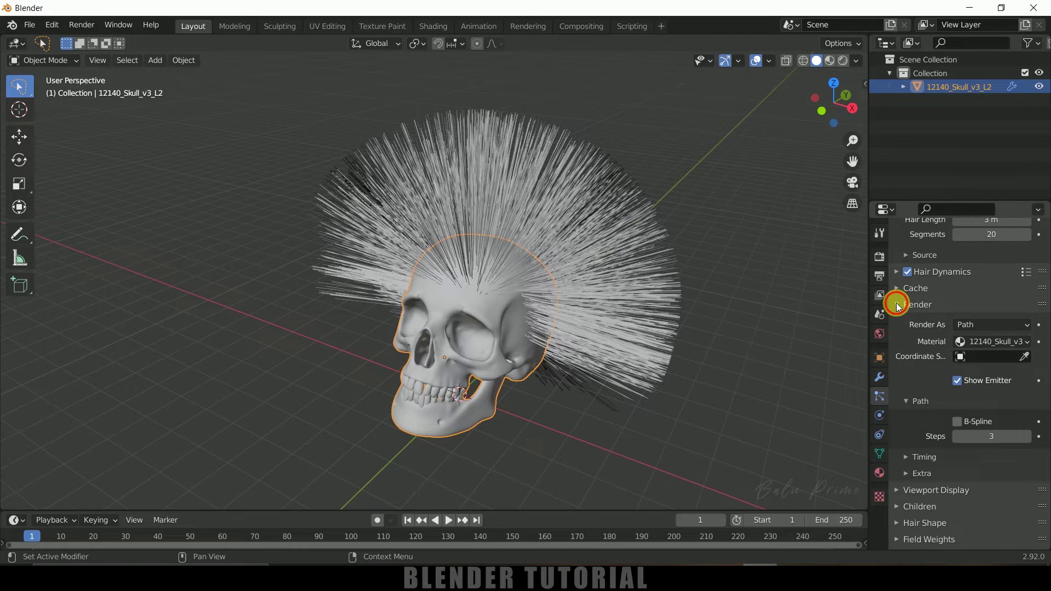
click(898, 305)
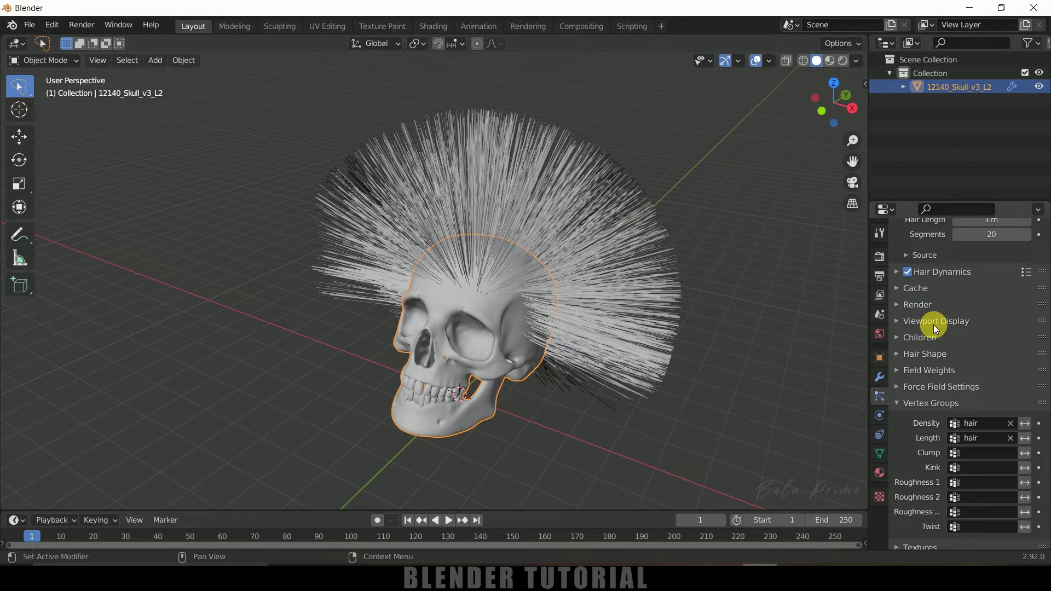
Set the hair's child particles to Simple.
scroll(916, 325, down, 1)
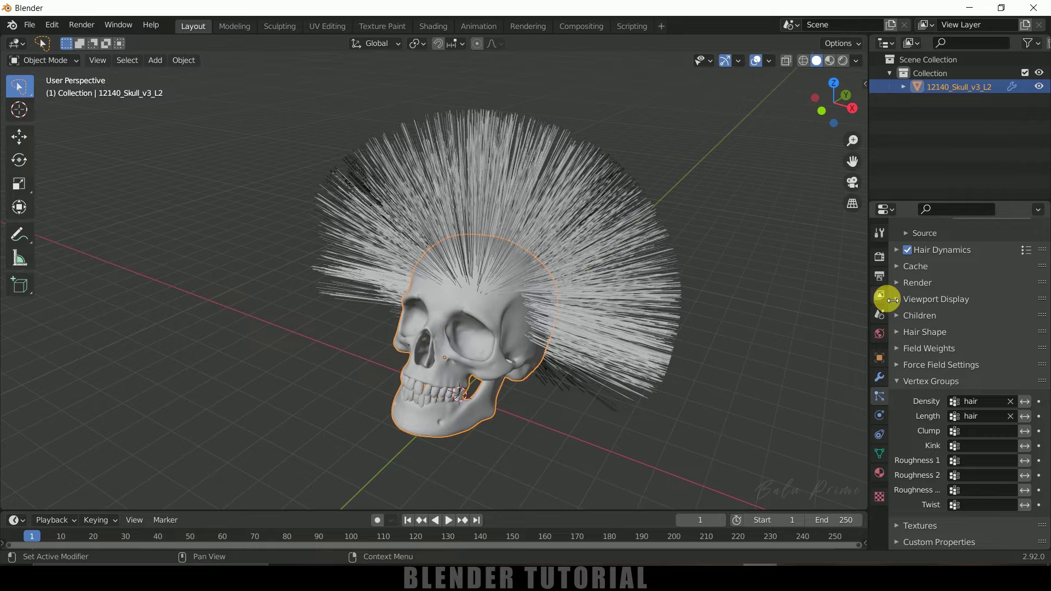
click(901, 314)
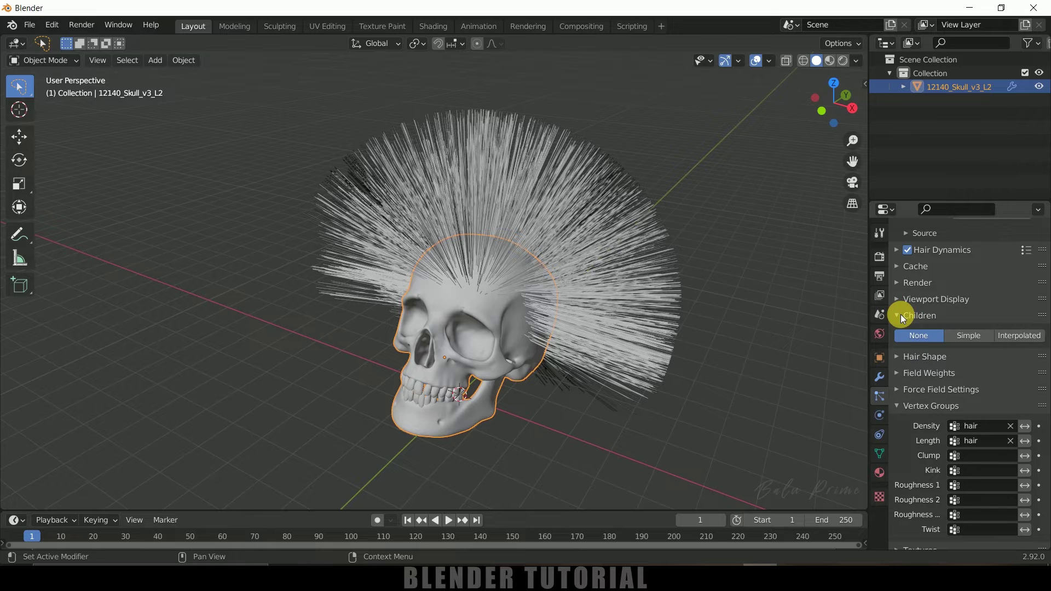
click(967, 334)
Play the hair simulation briefly from a side view of the skull, and stop it.
middle_drag(797, 239, 441, 295)
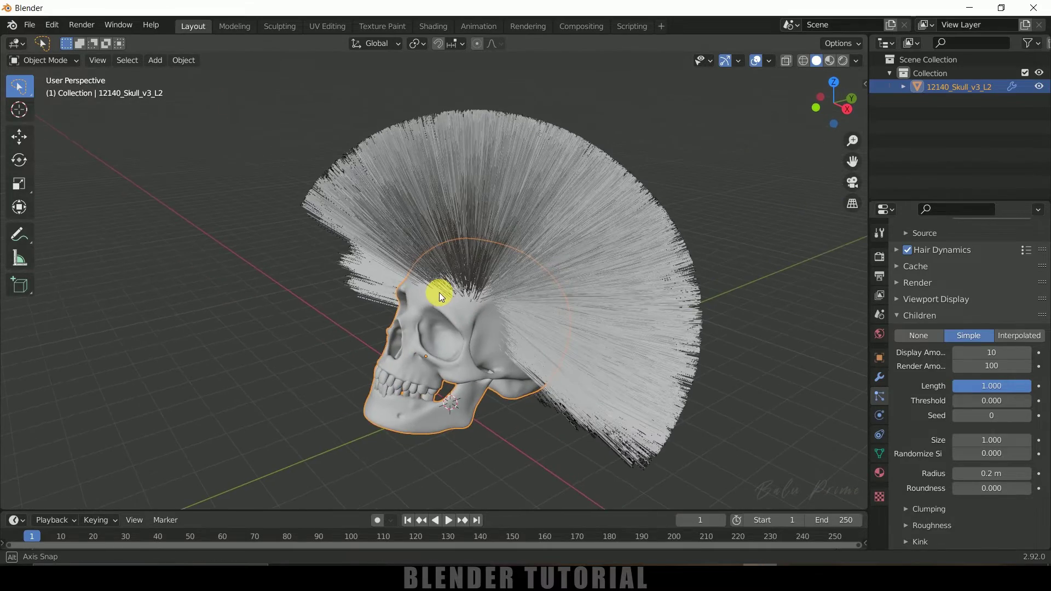
click(447, 520)
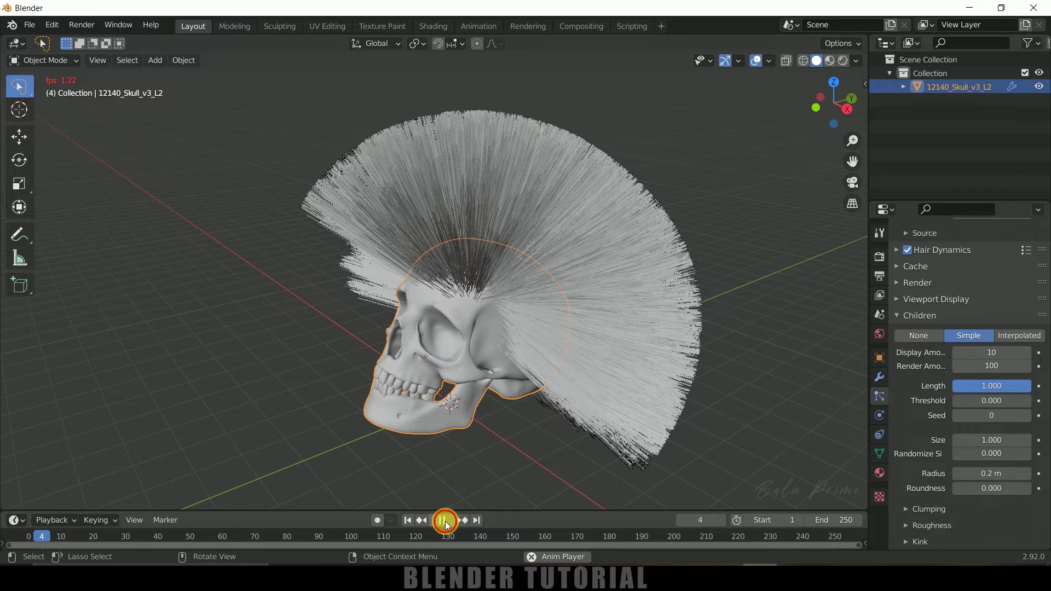
click(445, 520)
Reduce the number of emitted hair strands to 1000.
scroll(982, 377, up, 8)
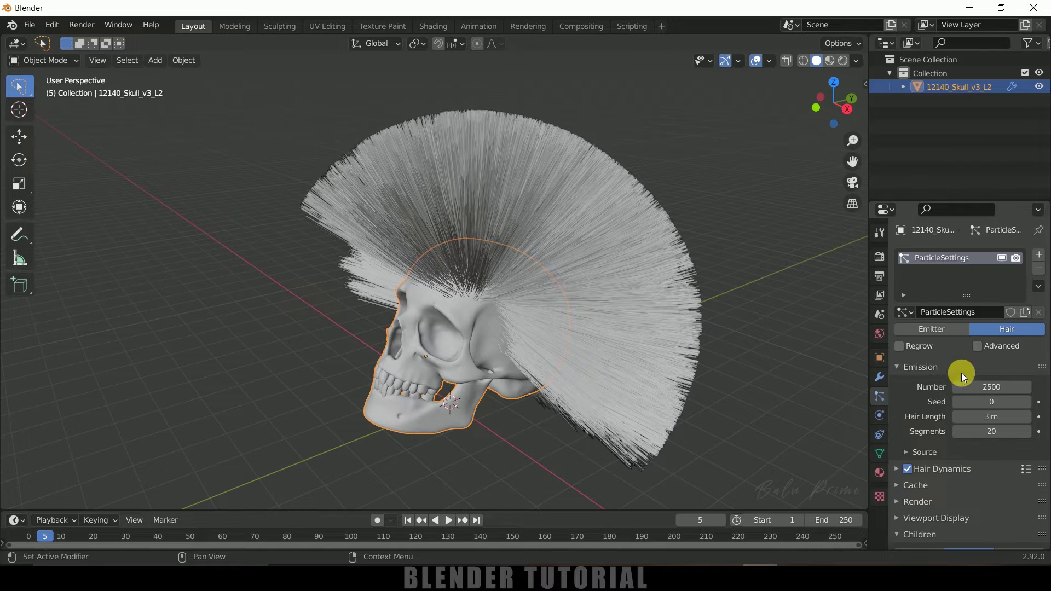
click(992, 388)
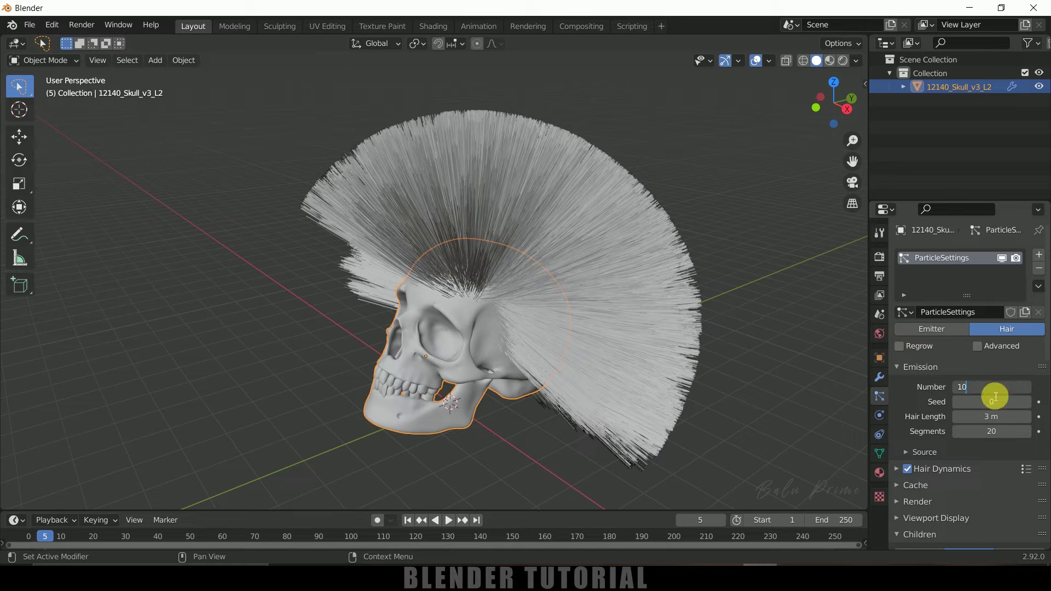
text(1000)
key(Return)
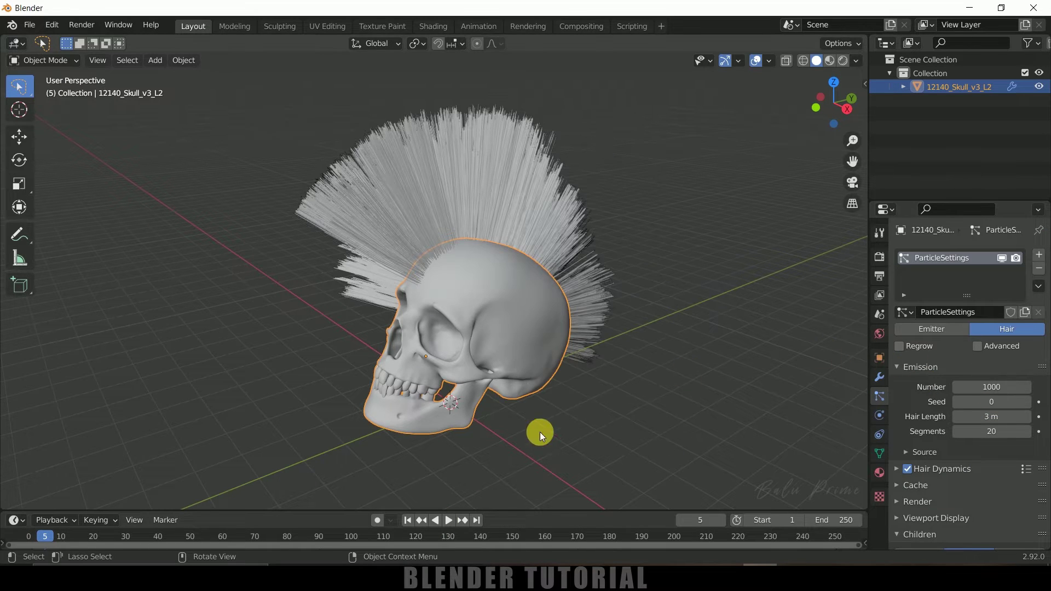
Replay the hair simulation from the first frame, check the falling hair from the skull's front, and rewind the timeline.
key(shift+Left)
click(448, 520)
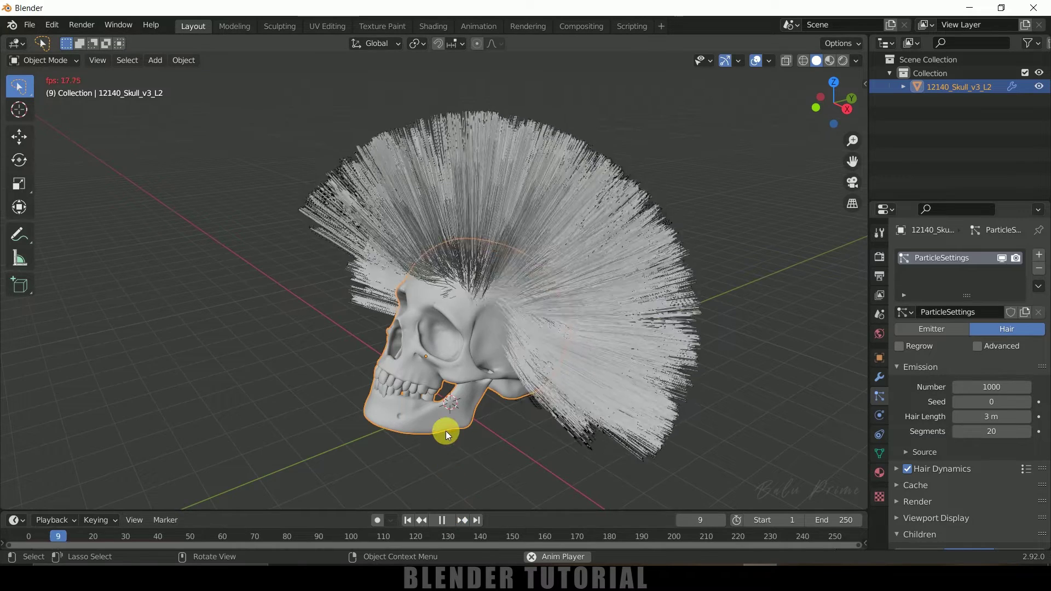
middle_drag(446, 429, 563, 432)
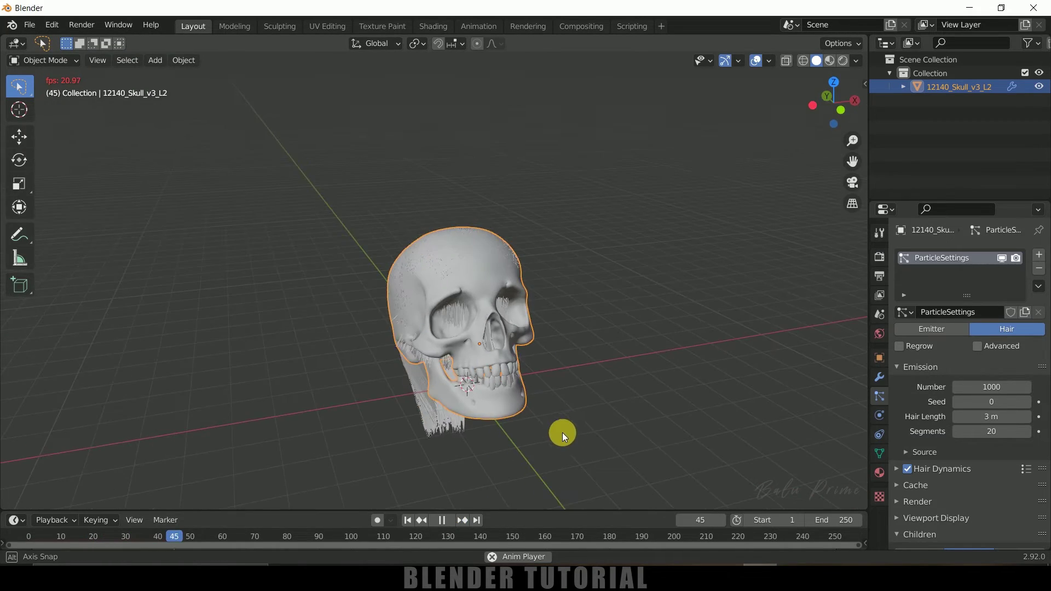
alt+middle_drag(504, 511, 439, 520)
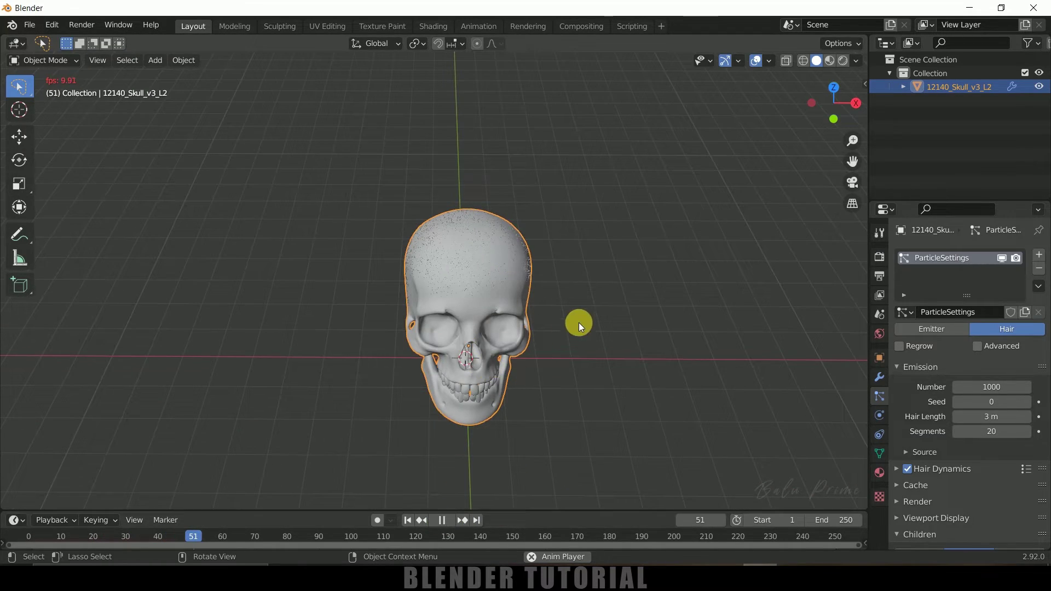
alt+middle_drag(504, 302, 446, 281)
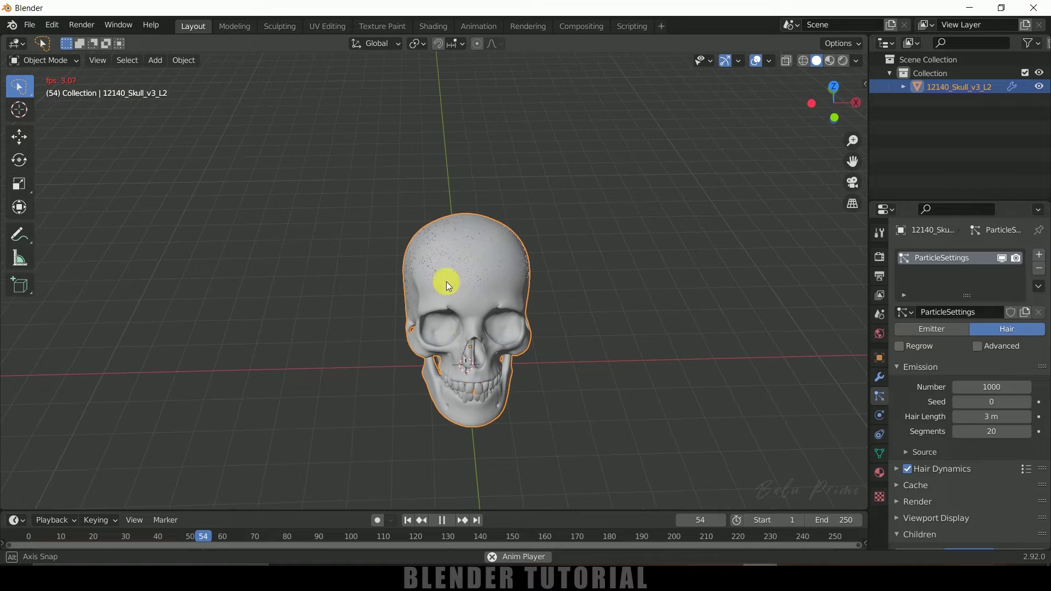
click(443, 520)
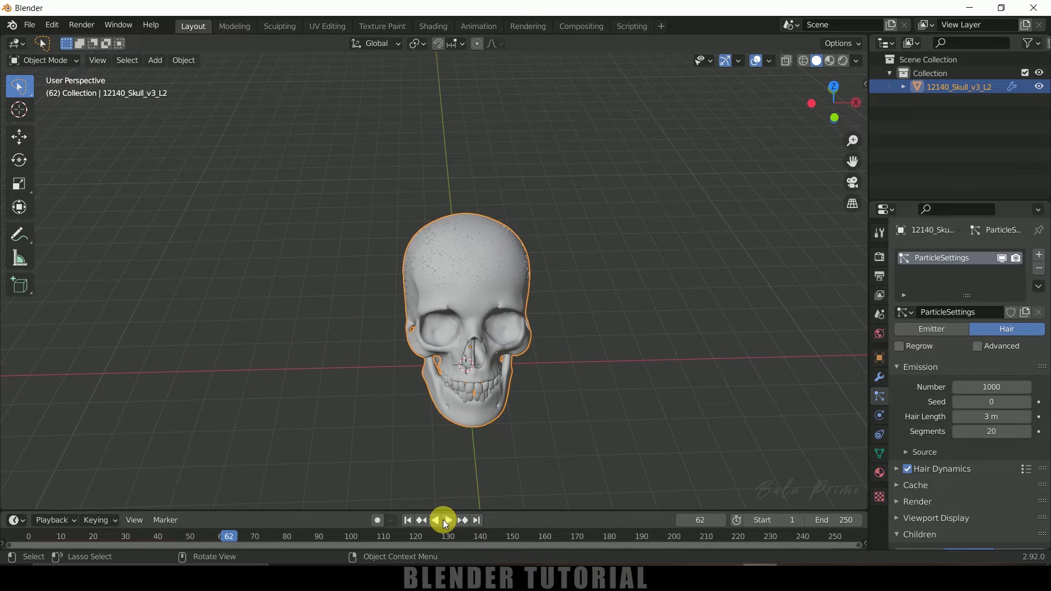
click(408, 520)
Reselect the skull and enable Collision physics on it.
middle_drag(622, 422, 472, 362)
click(482, 447)
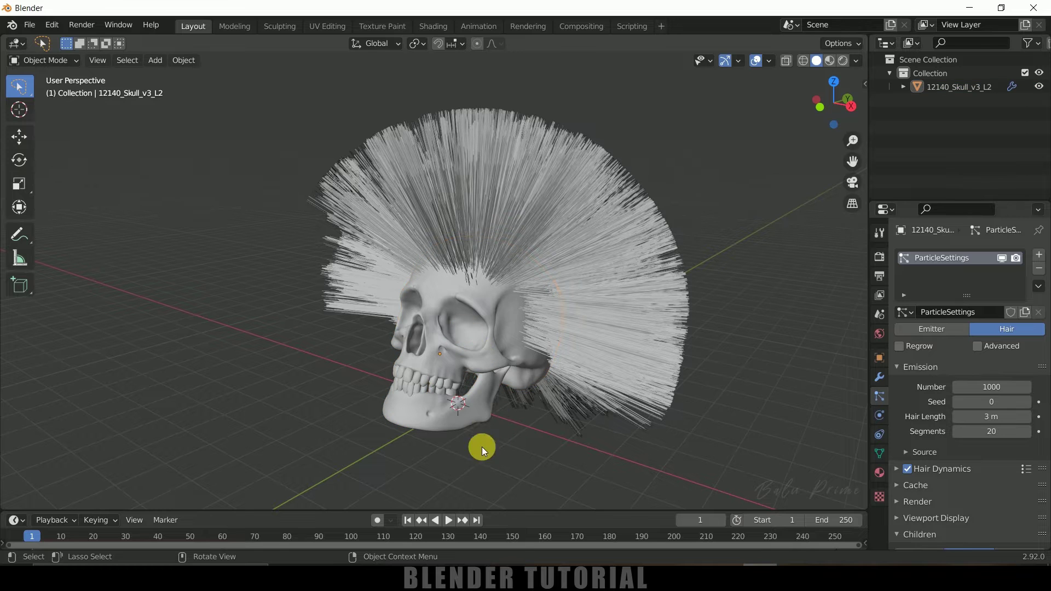
click(482, 348)
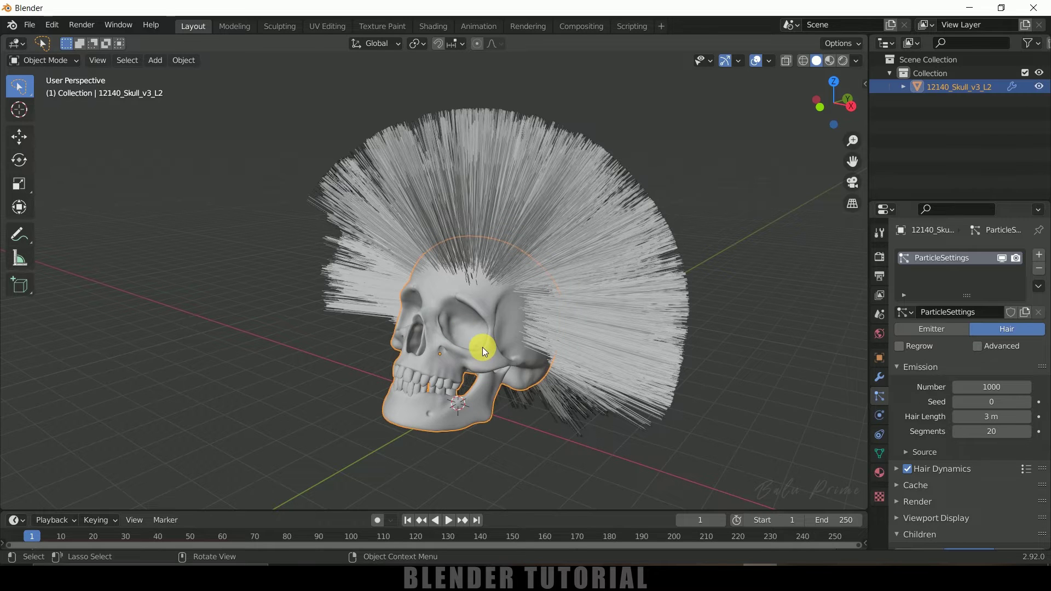
click(879, 415)
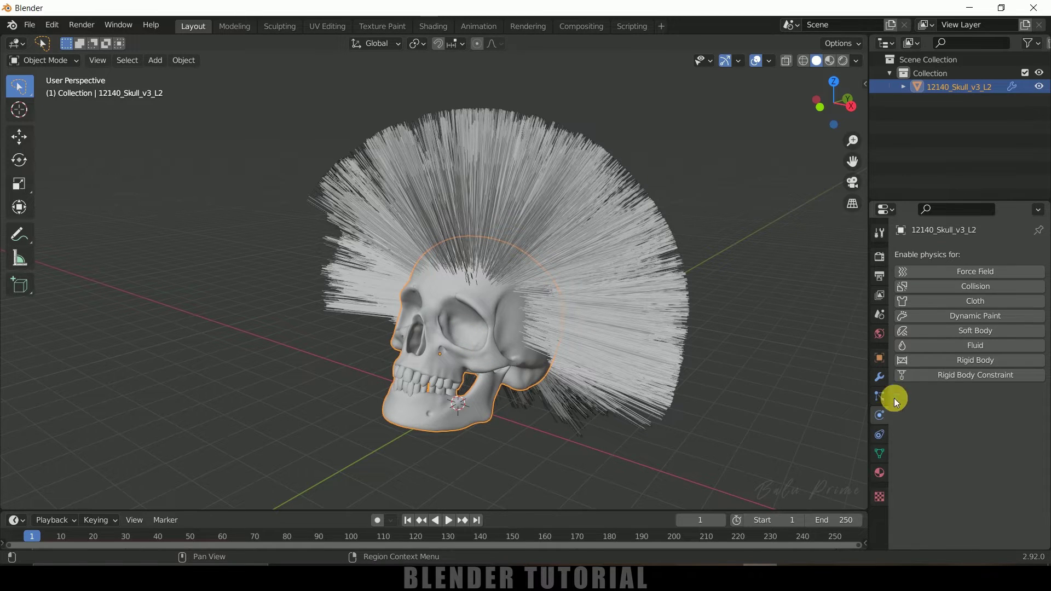
click(978, 287)
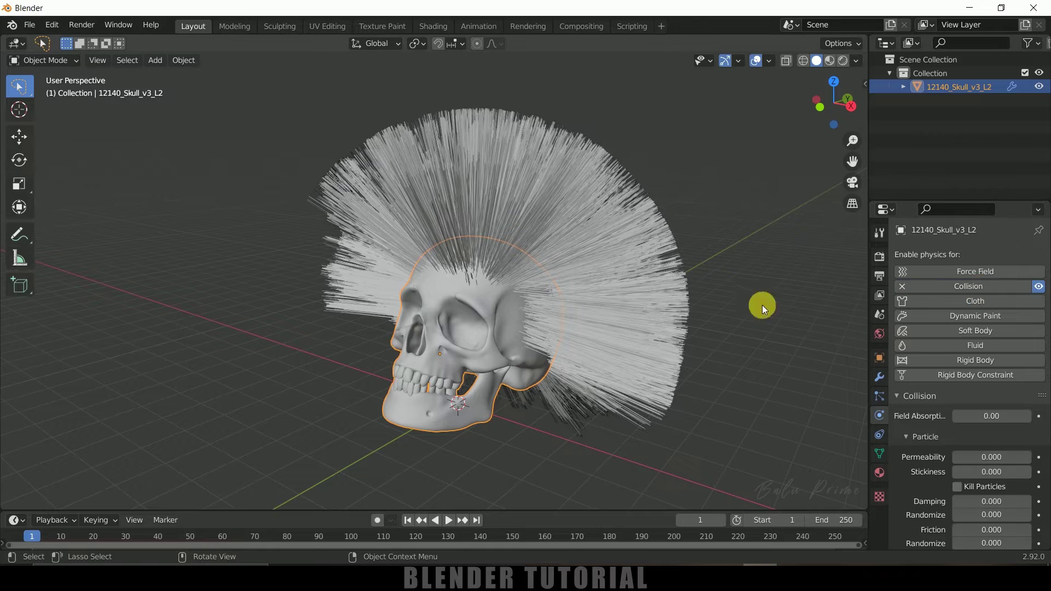
Play the hair simulation with collision enabled, stop it, and inspect the fallen hair from the skull's side and front.
click(450, 521)
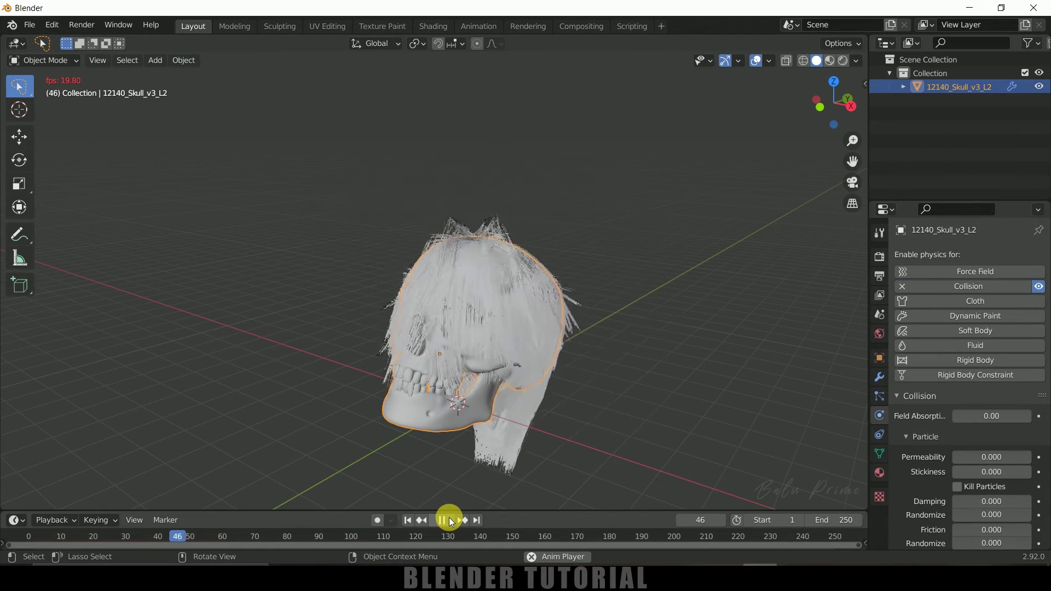
click(450, 520)
middle_drag(452, 500, 586, 394)
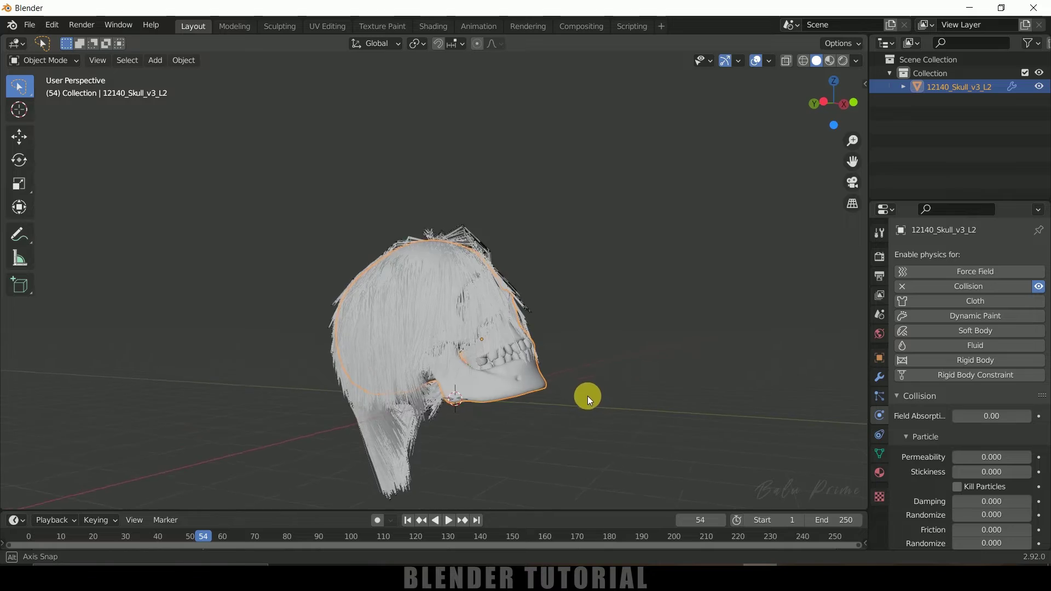
scroll(542, 427, up, 3)
middle_drag(544, 428, 518, 454)
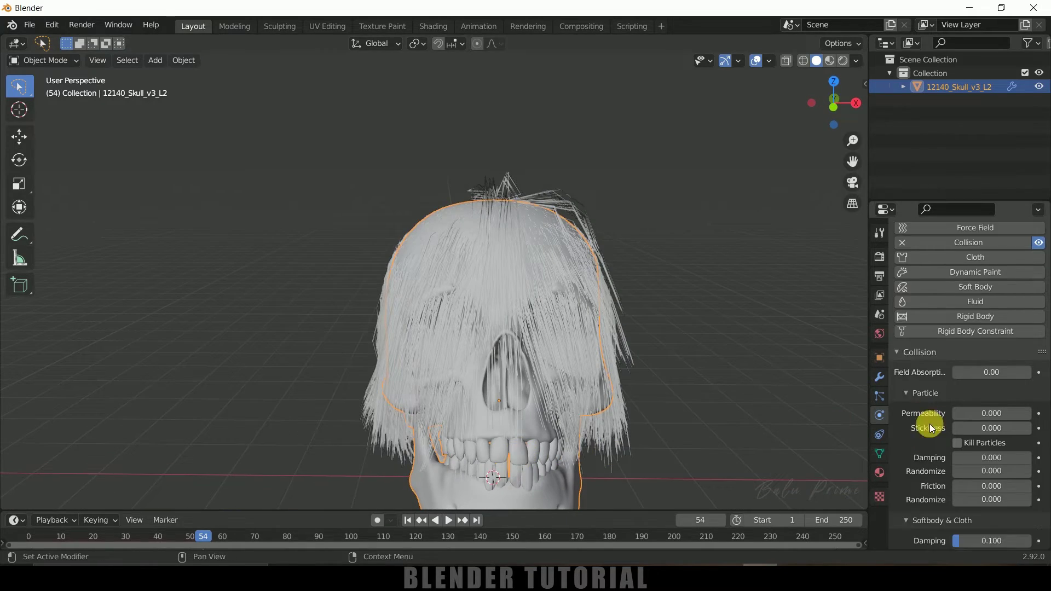
Set the outer thickness of the skull's Softbody & Cloth collision to 0.2.
scroll(930, 443, down, 4)
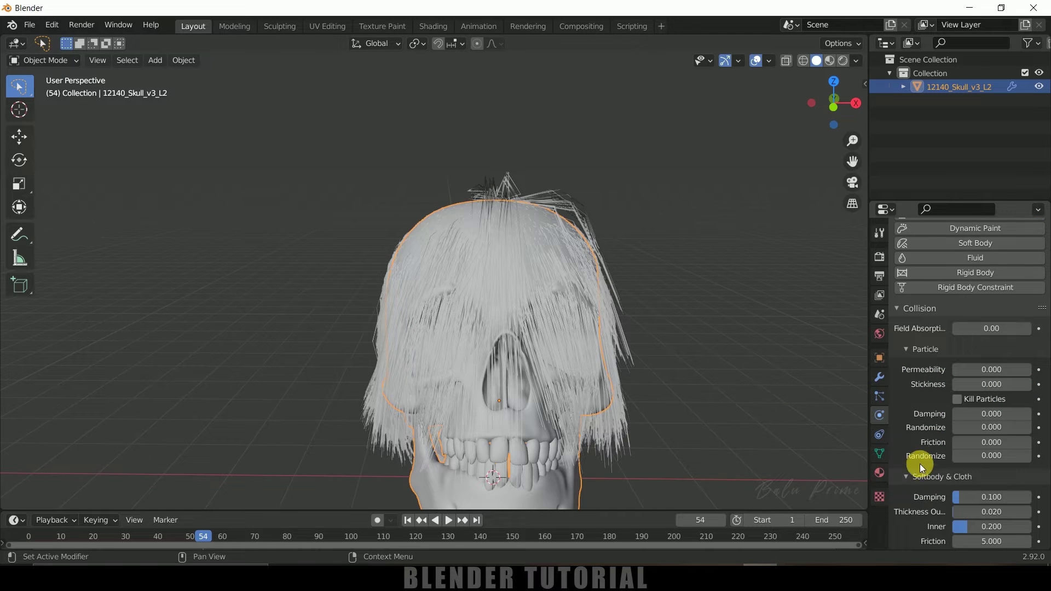
scroll(941, 435, down, 2)
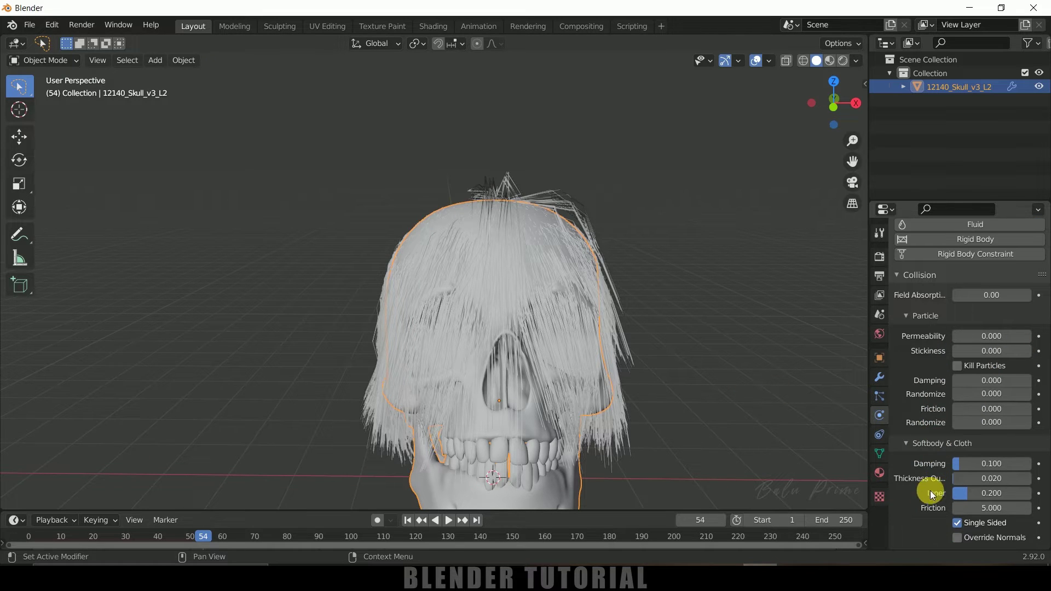
click(999, 480)
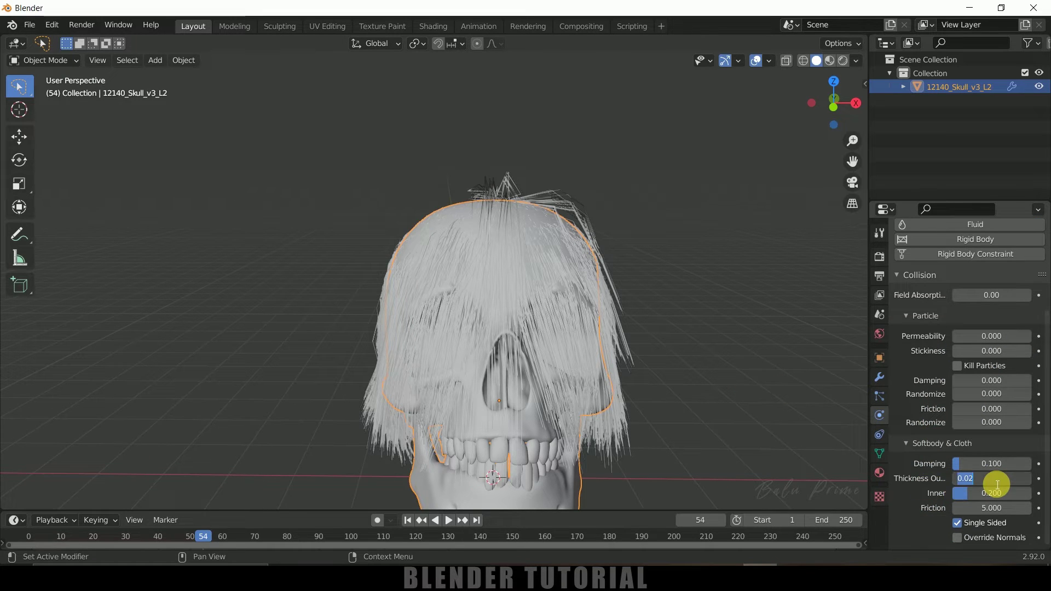
text(0.2)
key(Return)
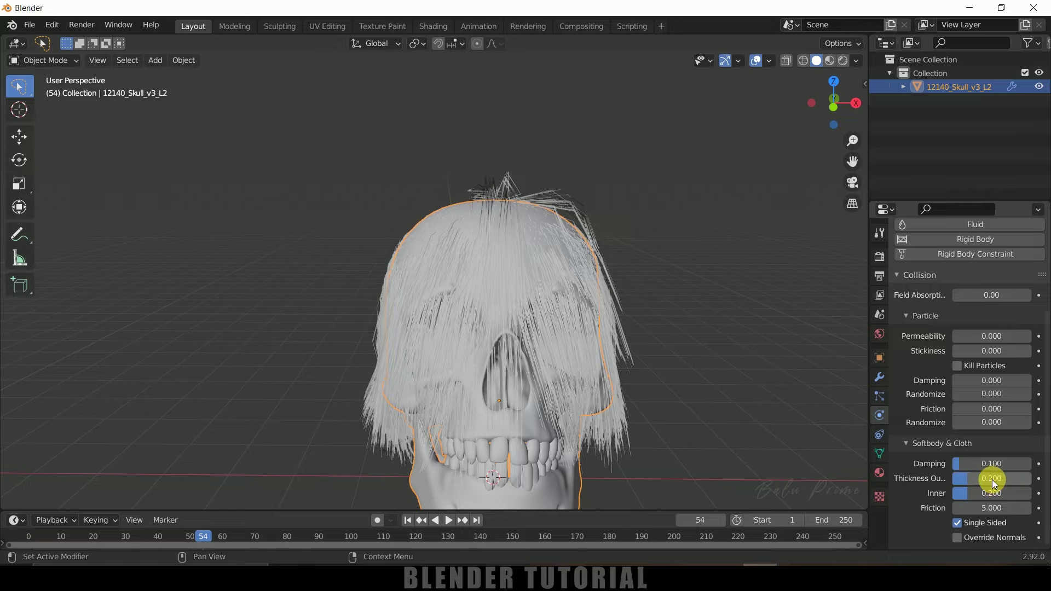
Rewind the hair simulation and switch the viewport to Material Preview shading.
middle_drag(609, 382, 649, 373)
key(shift+Left)
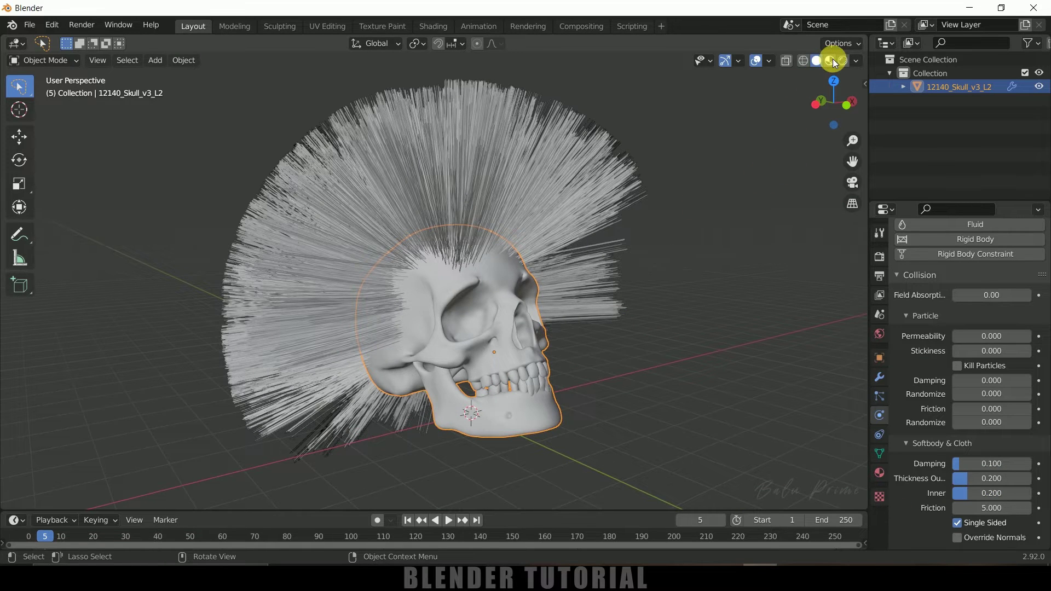
click(831, 59)
middle_drag(501, 360, 482, 329)
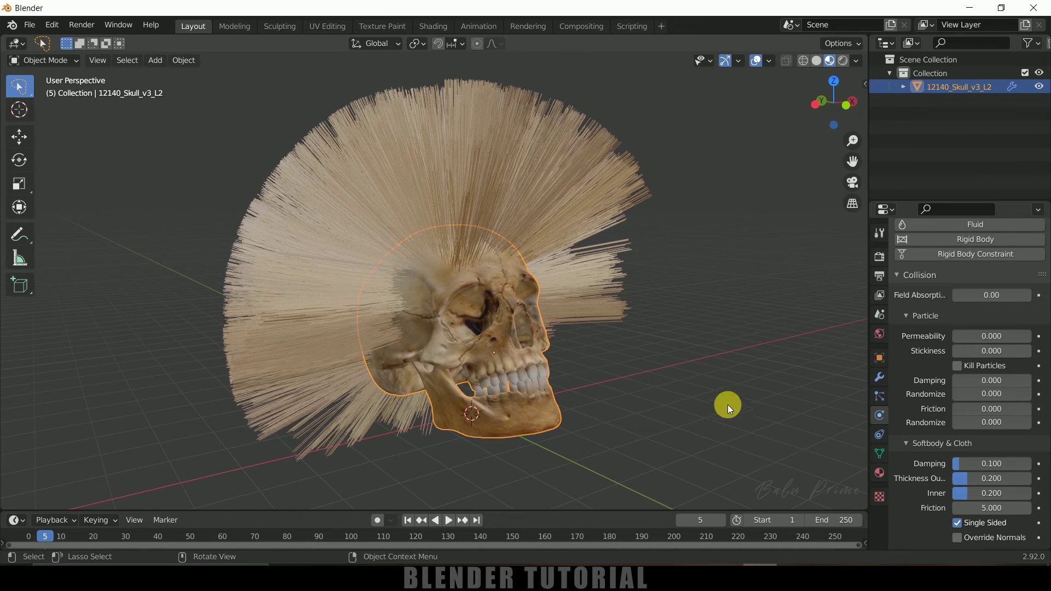
Remove the skull's existing textured material and create a new material in its place.
click(880, 474)
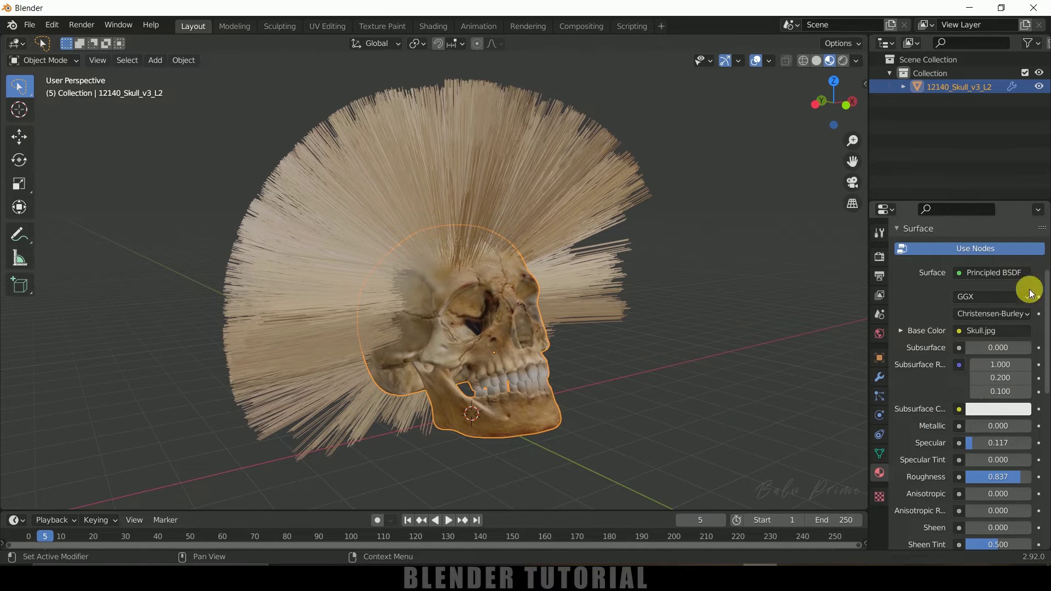
scroll(1024, 293, up, 4)
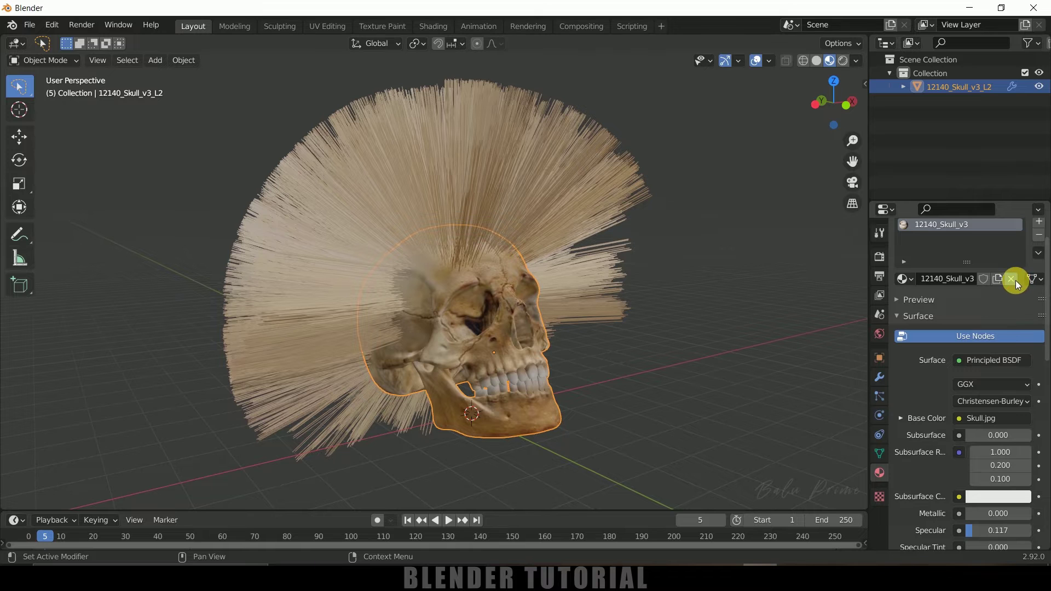
click(1016, 280)
click(946, 313)
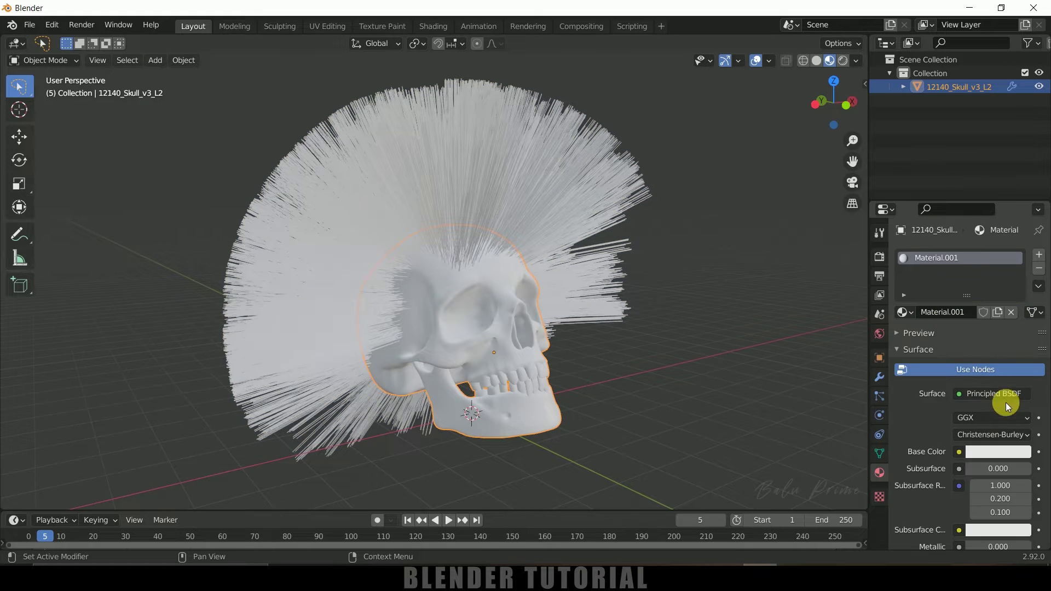
Set the new skull material's base color to a light orange.
click(994, 451)
click(943, 327)
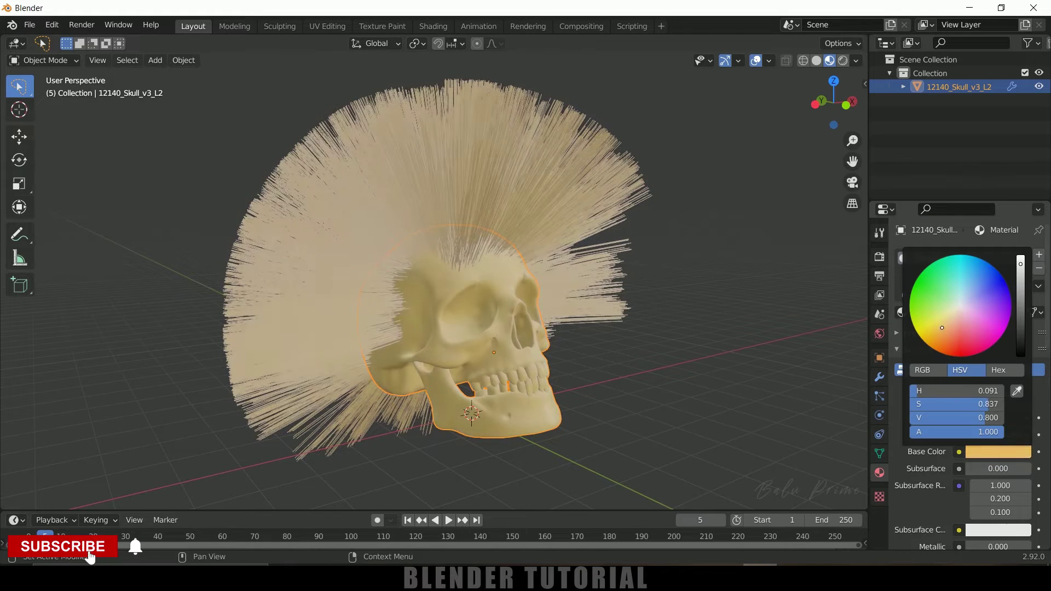
click(950, 342)
click(674, 346)
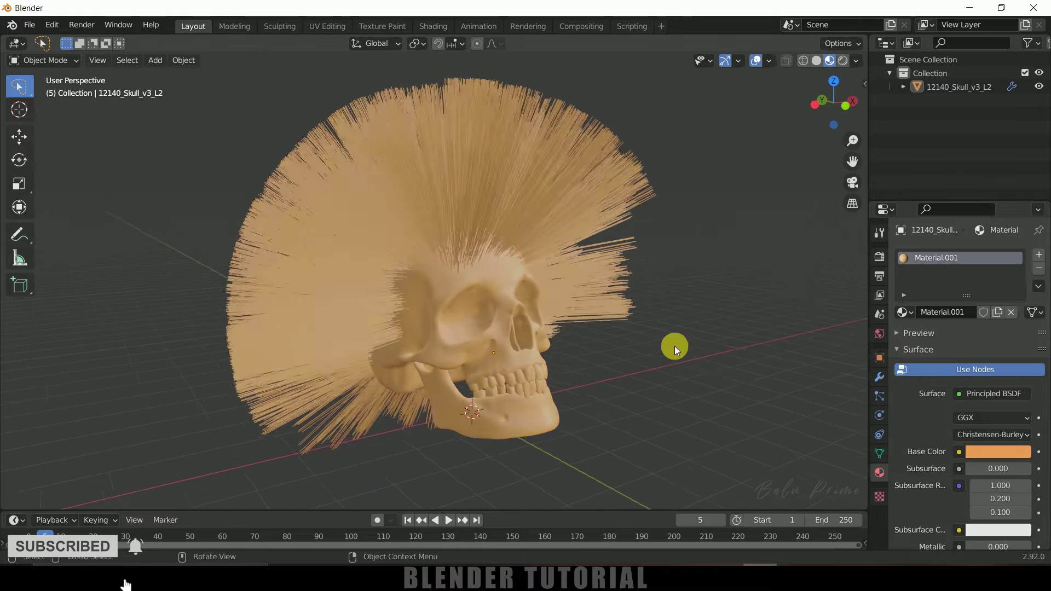
mouse_move(675, 346)
middle_down()
mouse_move(520, 334)
mouse_move(666, 348)
middle_up()
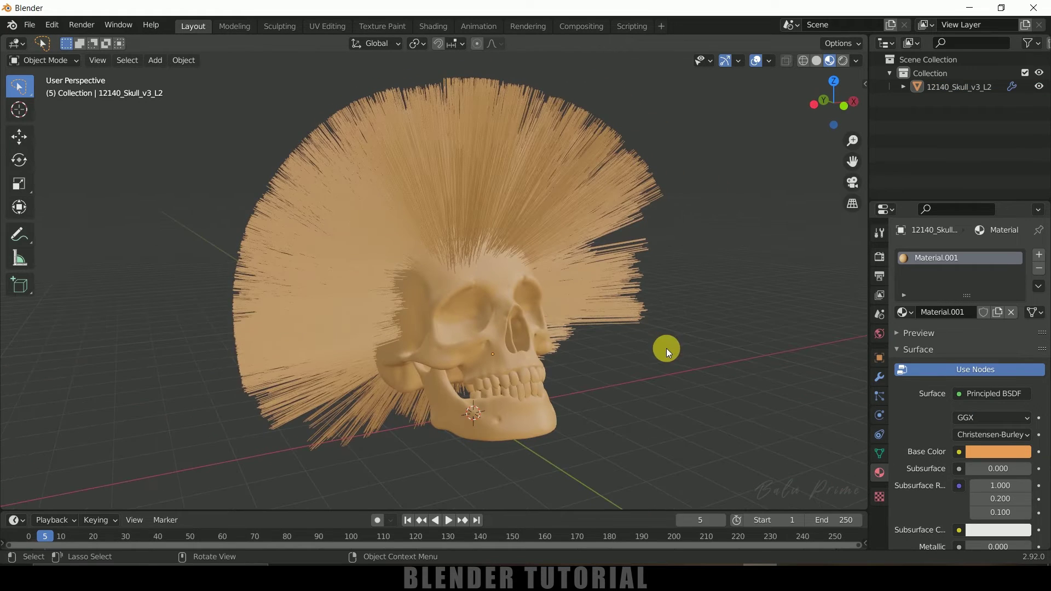
Add a second material slot to the skull with a new Principled Hair BSDF material in a very dark brown color.
click(468, 340)
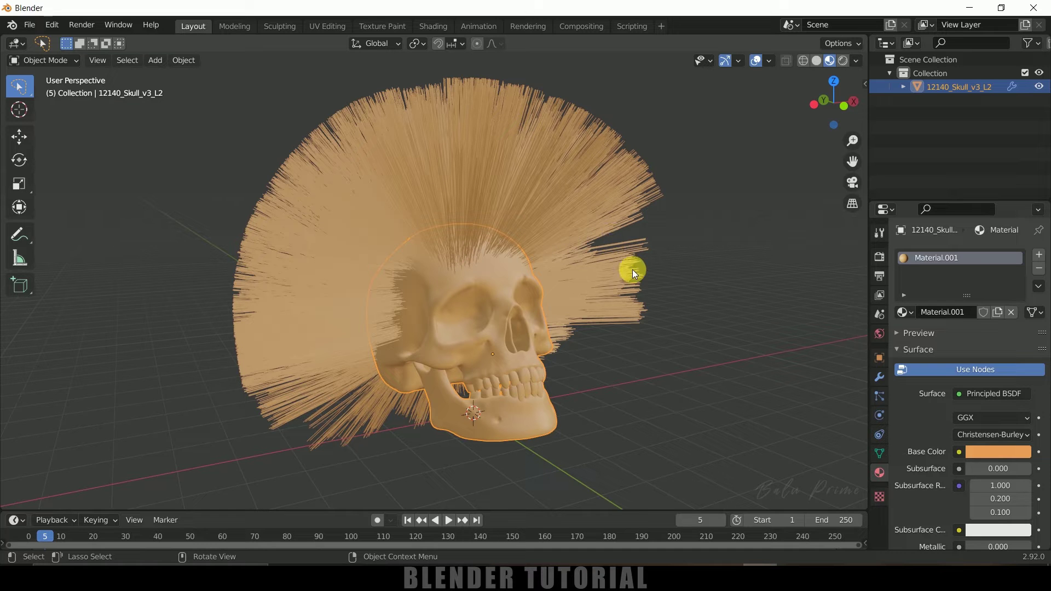
middle_drag(636, 299, 619, 310)
click(1039, 254)
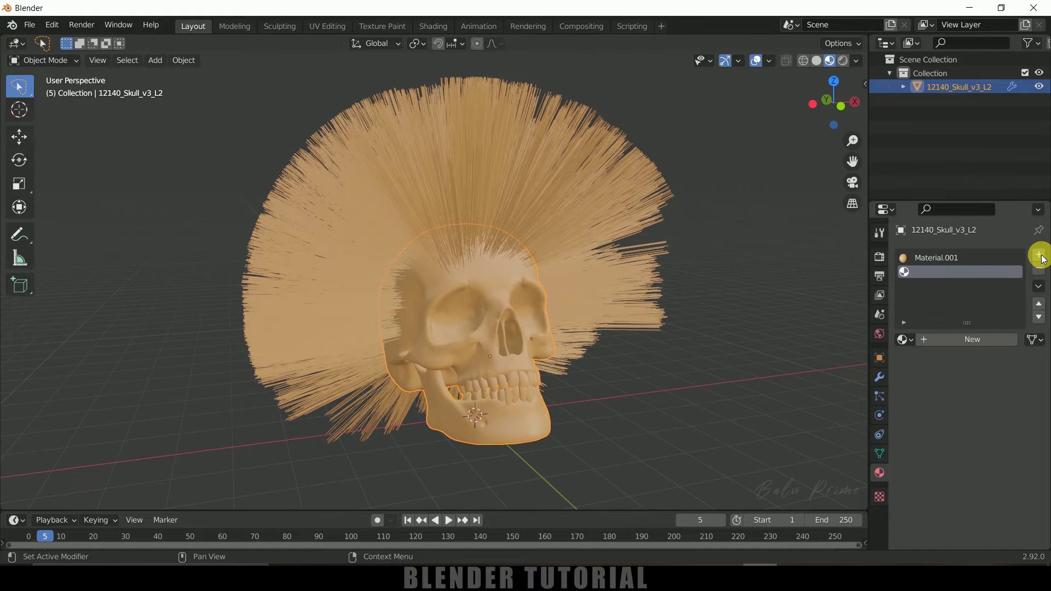
click(948, 340)
click(1000, 420)
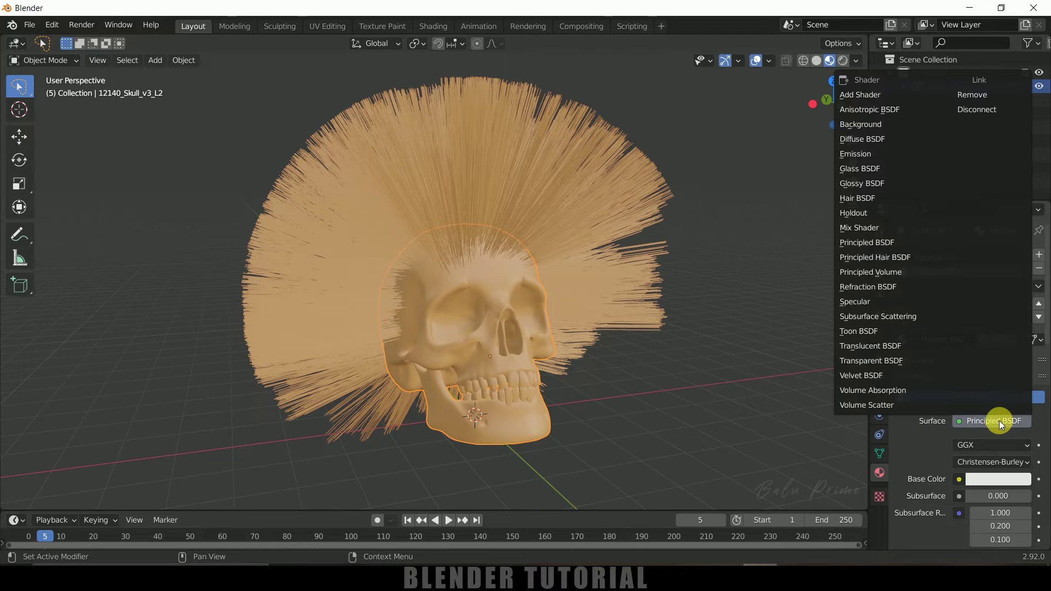
click(895, 261)
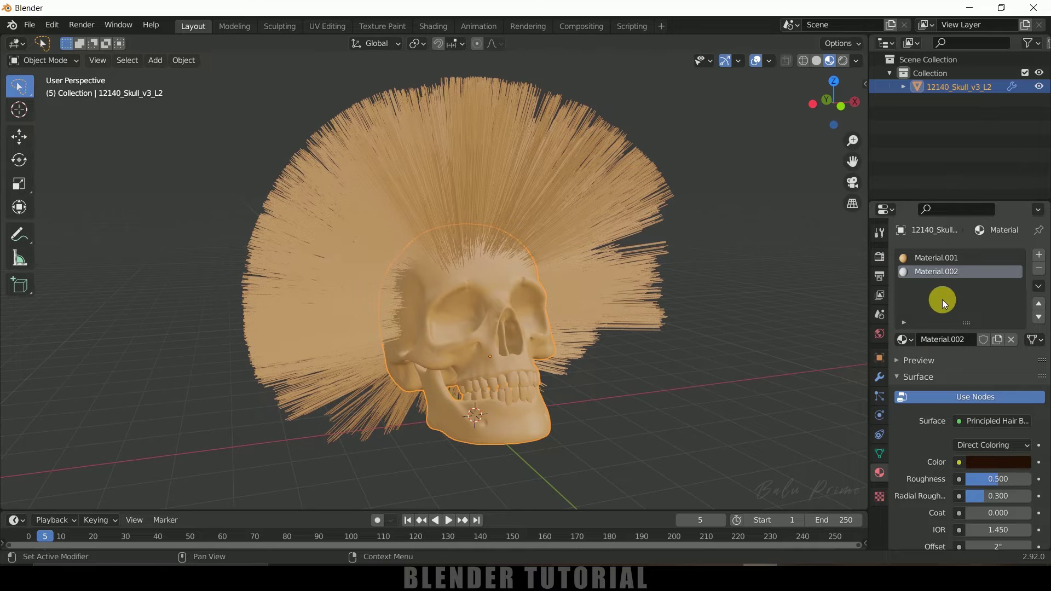
click(1009, 467)
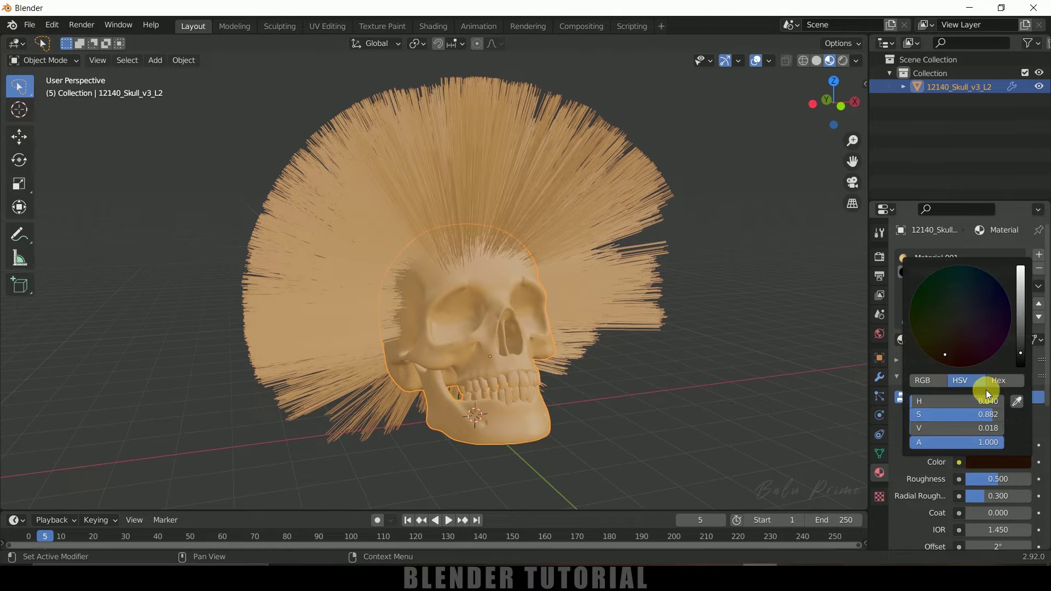
drag(951, 360, 952, 364)
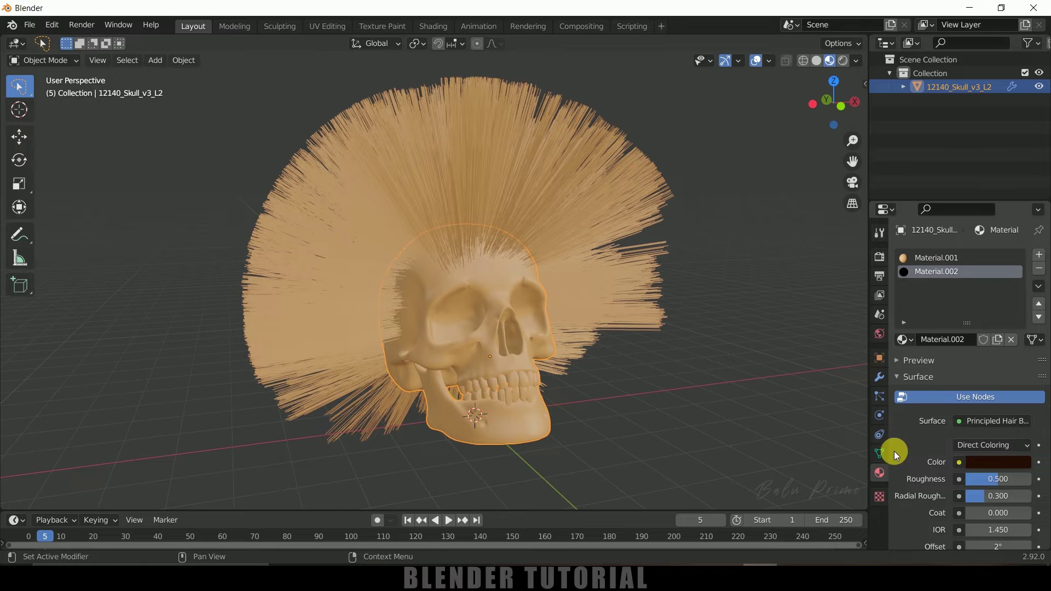
Assign Material.002 as the render material of the skull's hair particle system.
click(880, 396)
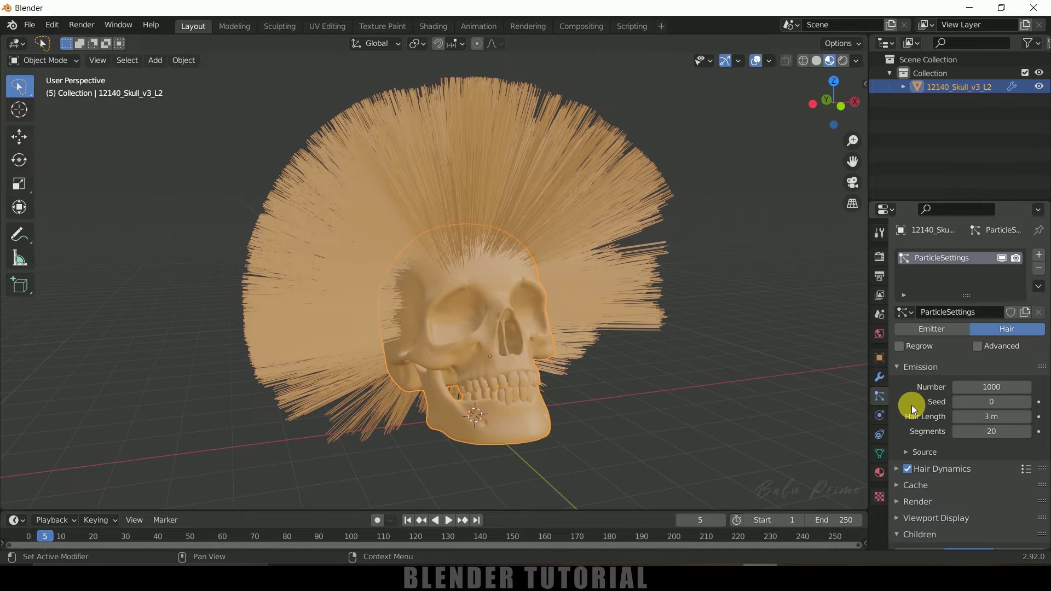
scroll(921, 407, down, 3)
click(898, 348)
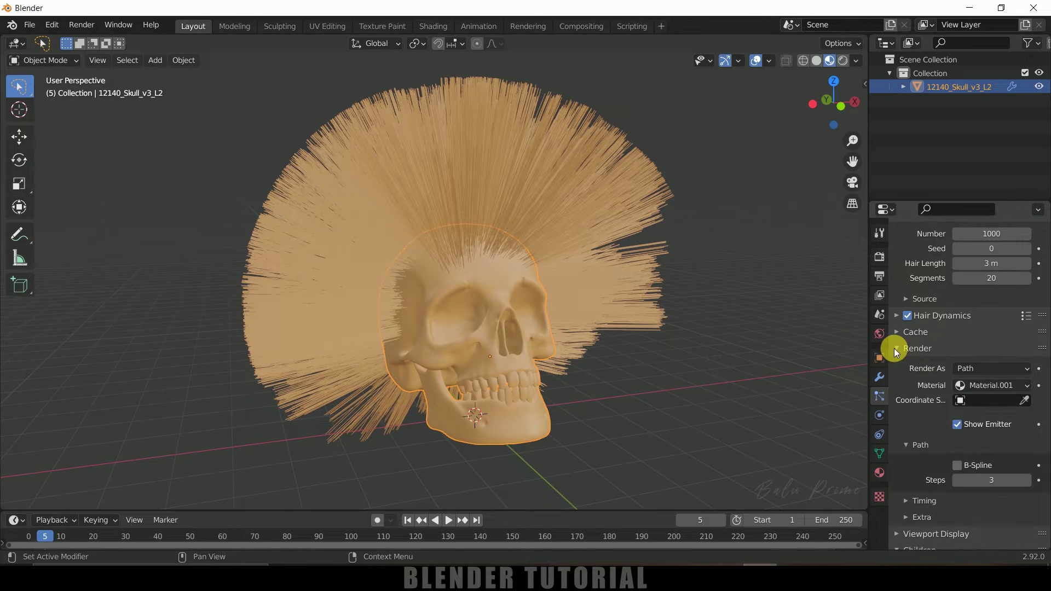
click(989, 387)
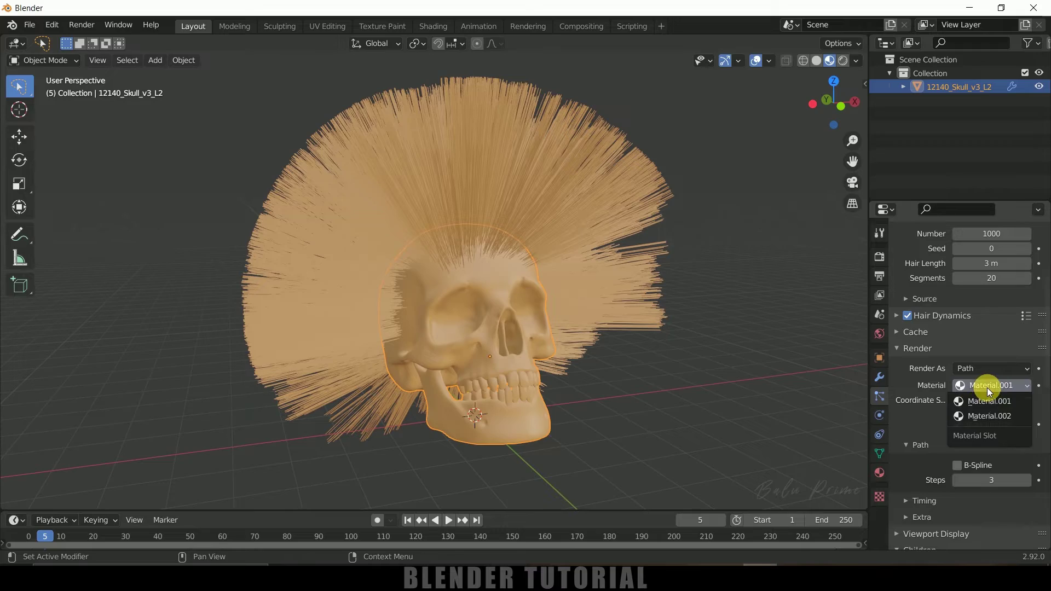
click(991, 416)
middle_drag(802, 289, 733, 310)
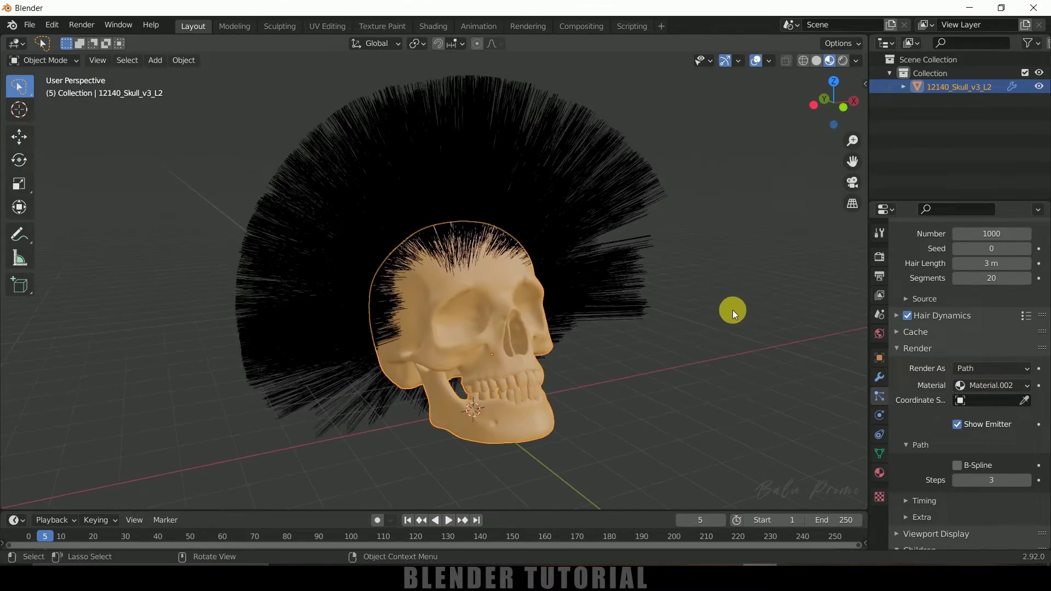
middle_drag(667, 301, 706, 312)
Set the kink type of the hair's child particles to Curl.
scroll(908, 390, down, 10)
scroll(954, 429, down, 2)
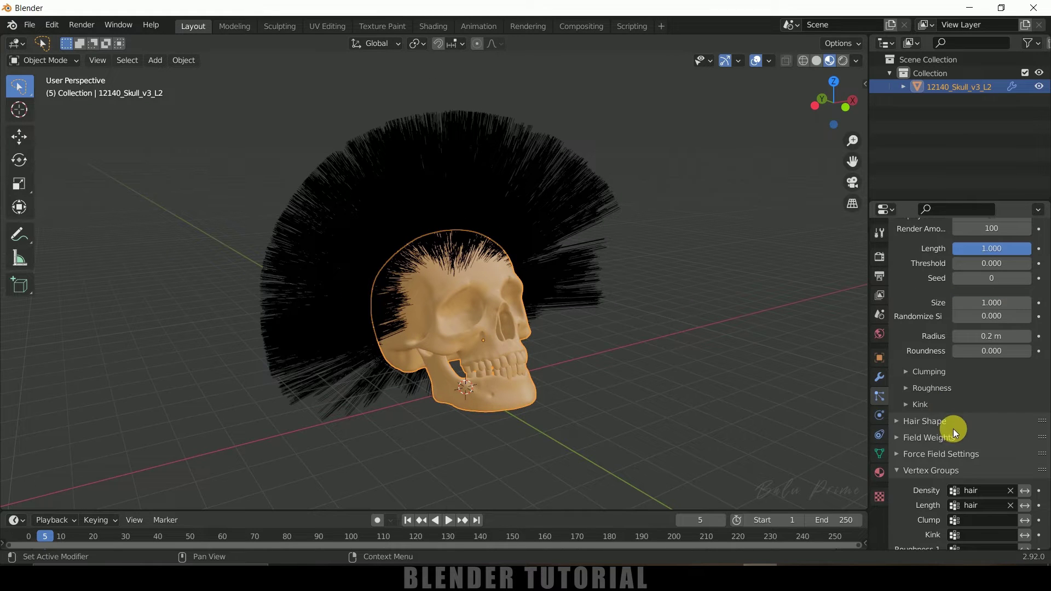
click(908, 406)
click(983, 423)
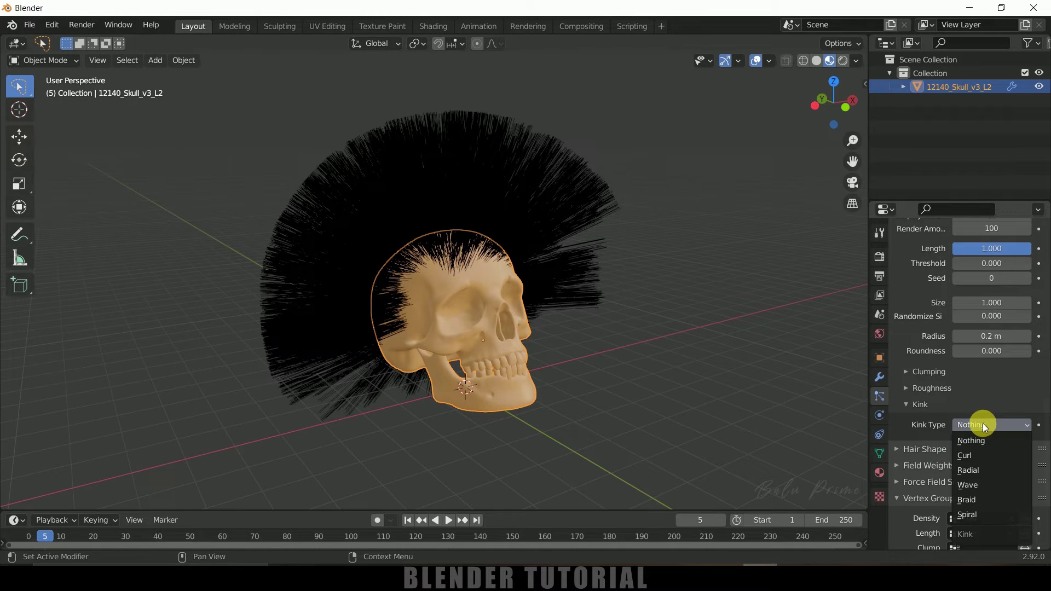
click(967, 454)
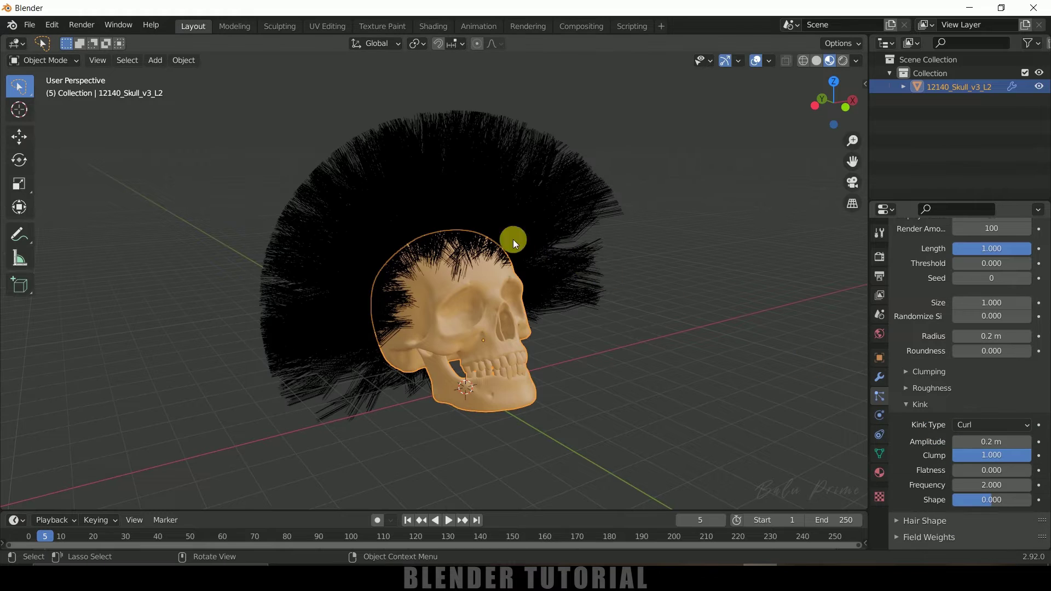
Switch the viewport to Solid shading and inspect the curled hair from the skull's front.
middle_drag(514, 239, 781, 111)
click(814, 61)
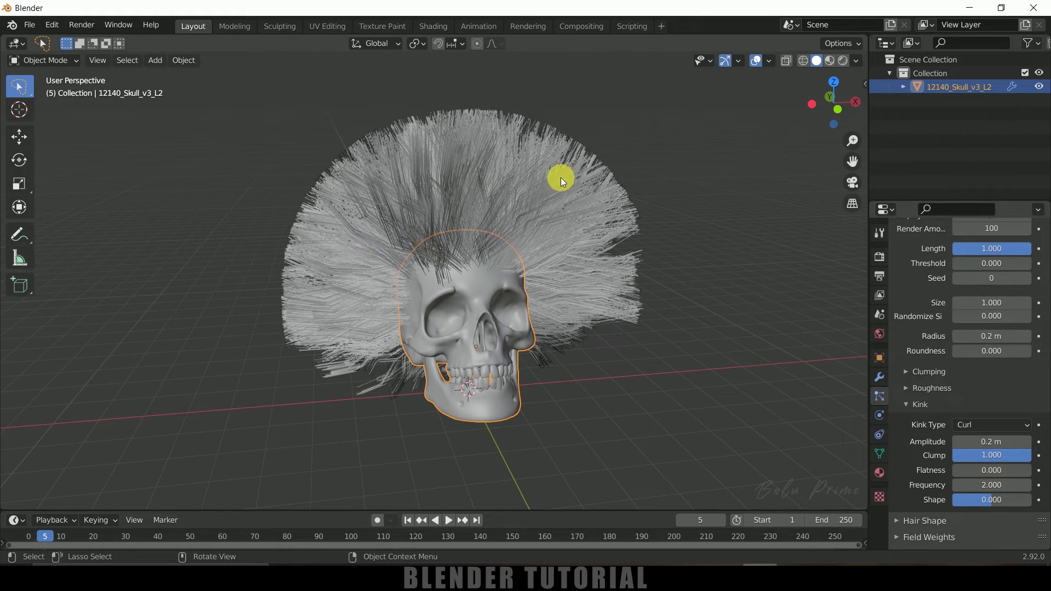
middle_drag(593, 313, 833, 420)
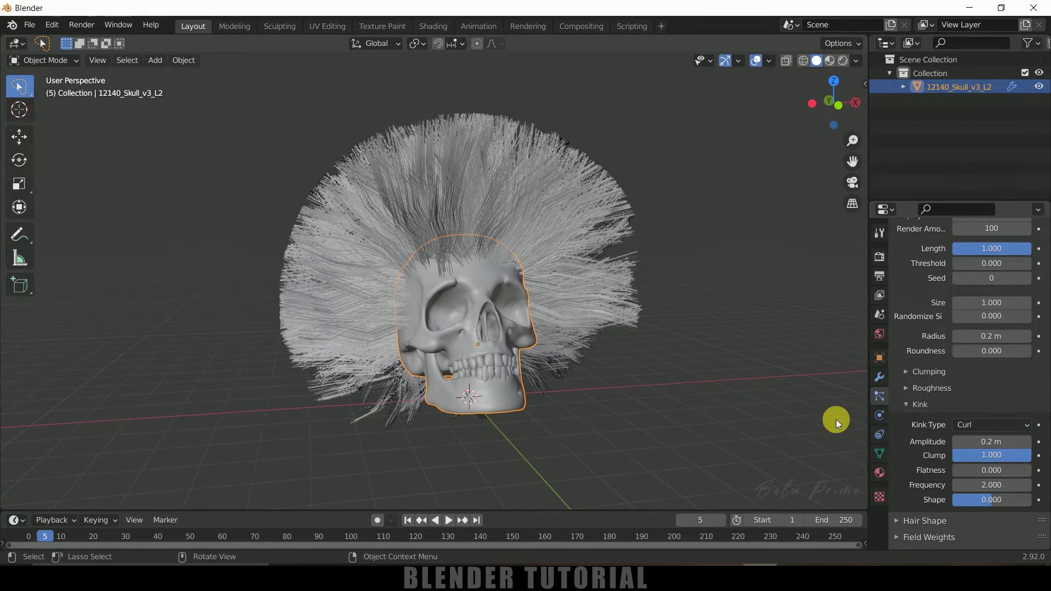
scroll(926, 472, down, 4)
scroll(924, 472, up, 2)
middle_drag(630, 435, 551, 432)
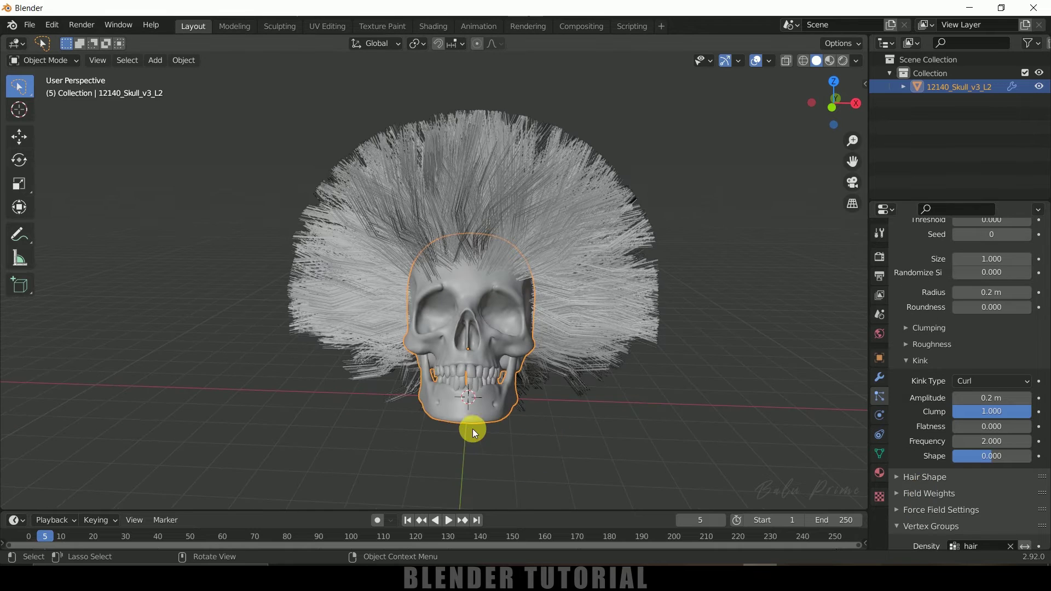
click(629, 405)
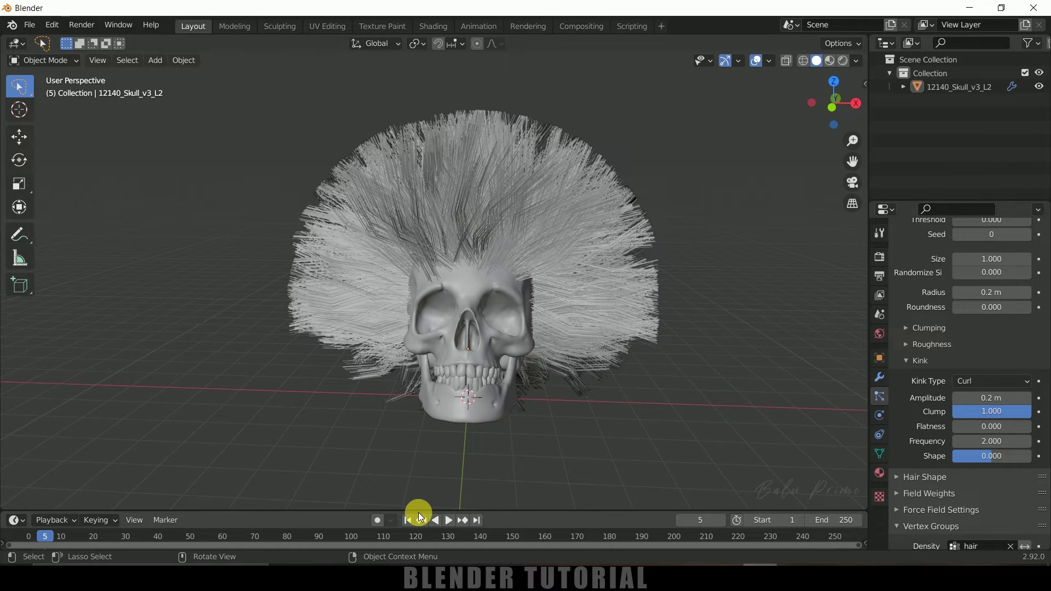
Enlarge the timeline, turn the skull sideways about the Z axis at frame 60, and insert a Rotation keyframe.
drag(424, 509, 427, 480)
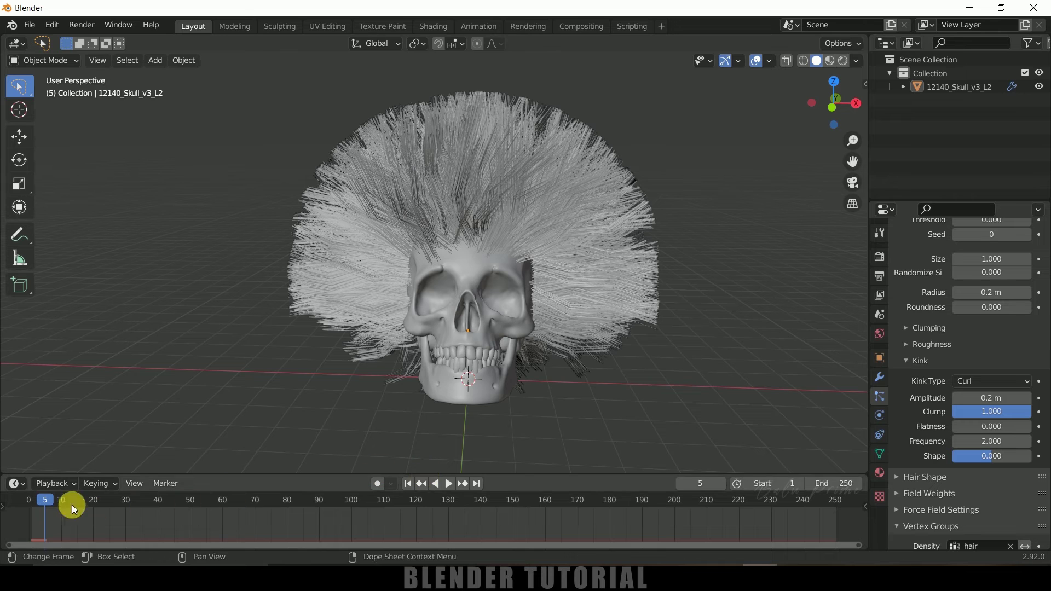
click(408, 347)
drag(50, 502, 223, 518)
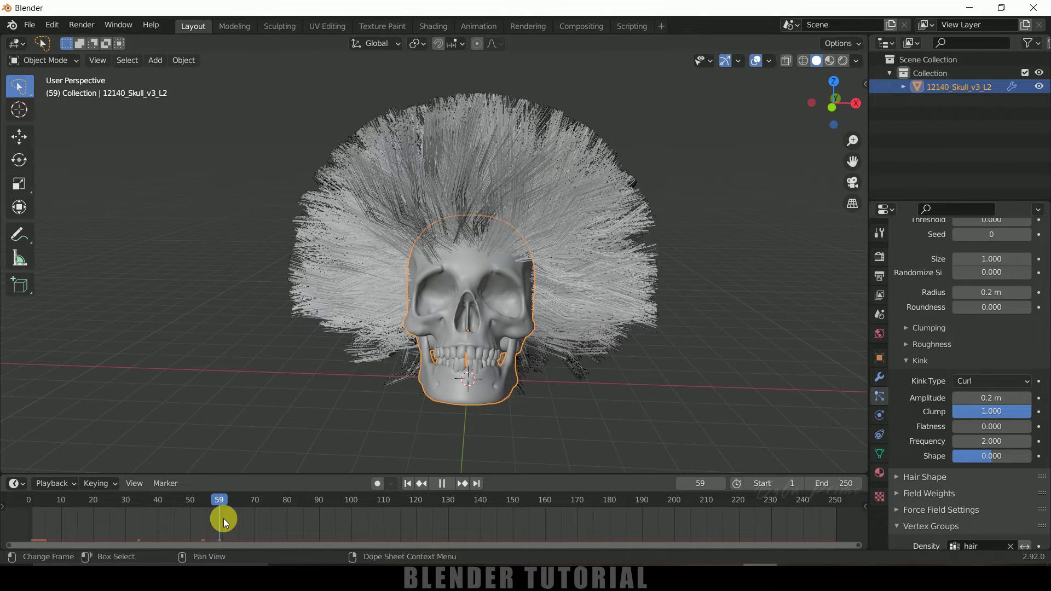
click(23, 168)
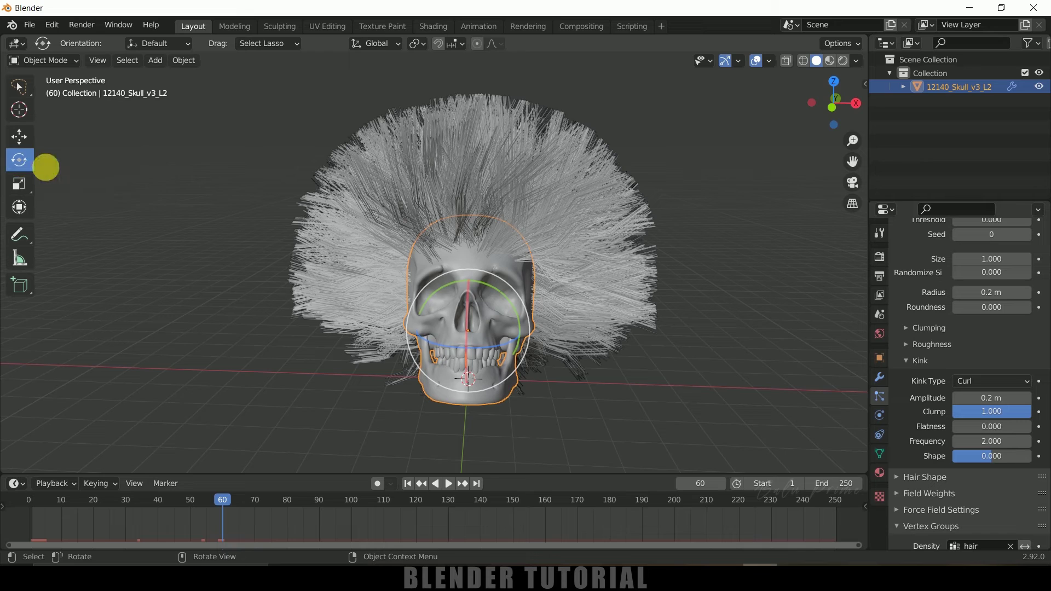
drag(491, 345, 685, 196)
key(i)
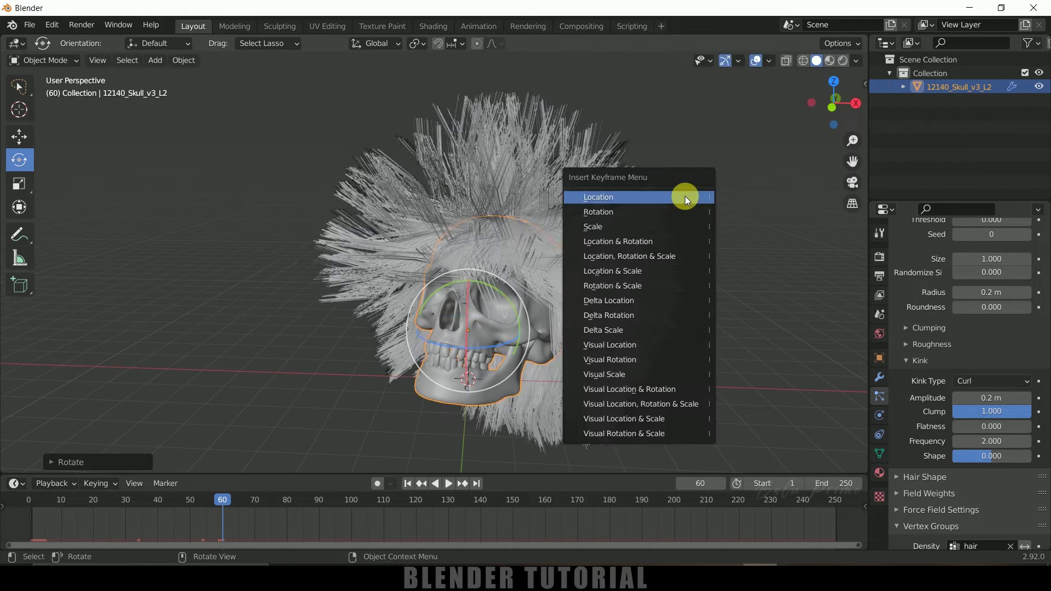
click(638, 212)
Advance to frame 120, rotate the skull toward the opposite side, and insert a Rotation keyframe.
key(space)
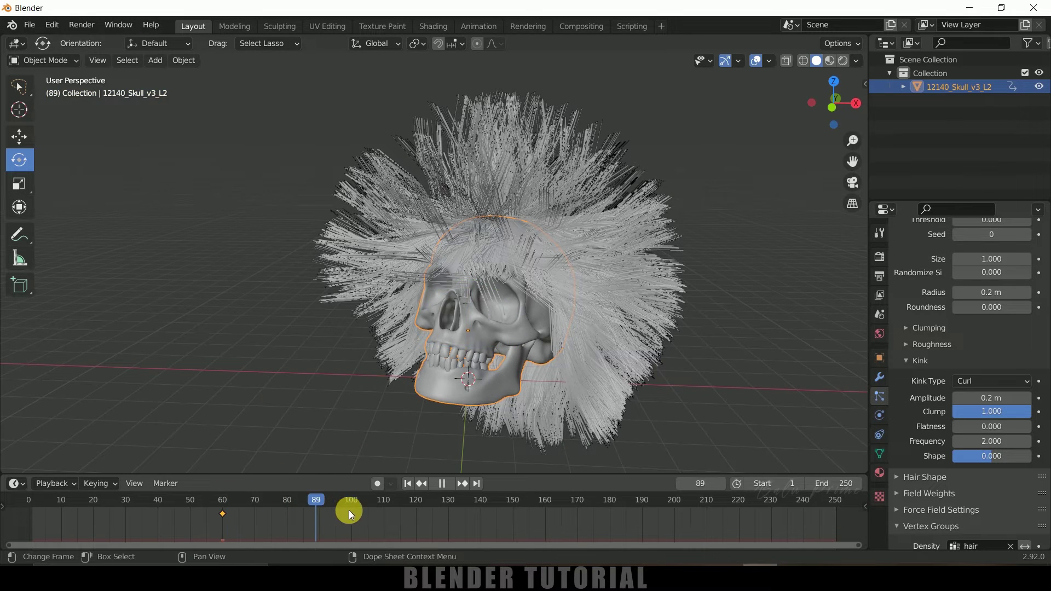
click(420, 514)
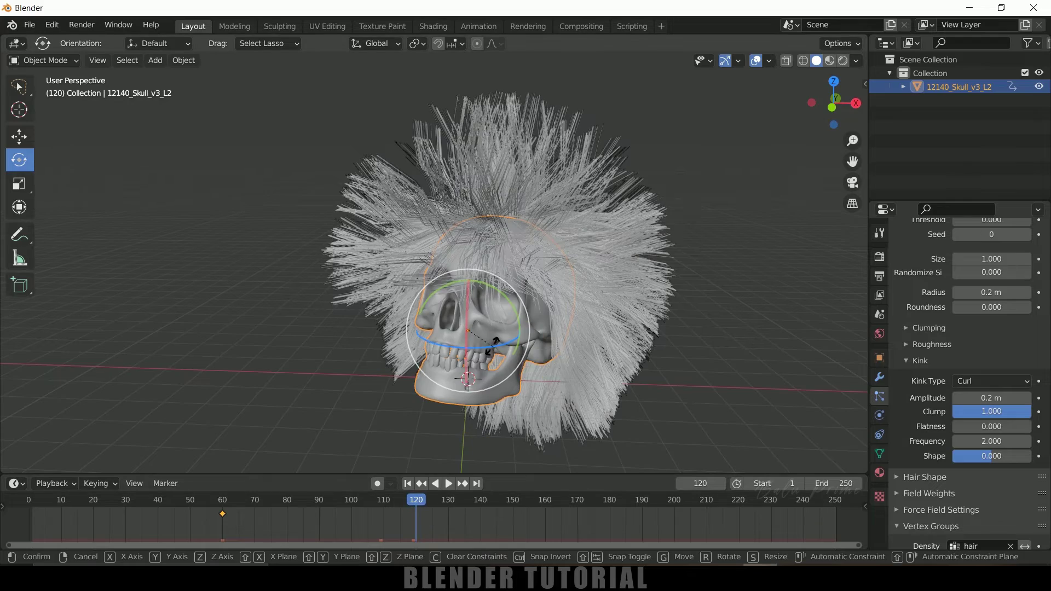
drag(519, 335, 594, 308)
key(i)
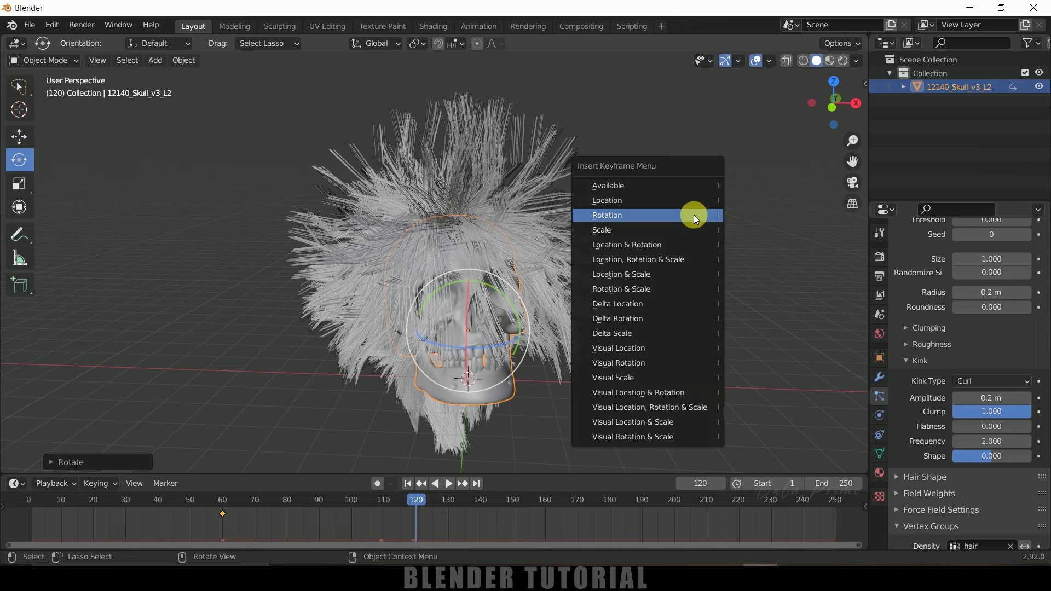
click(694, 215)
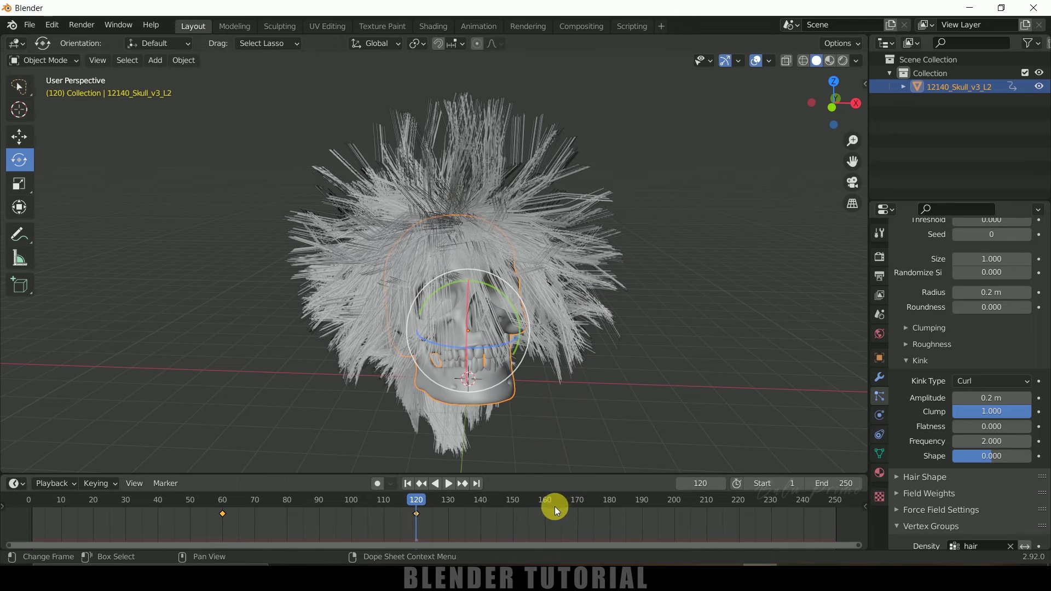
Go to frame 180, turn the skull back about the Z axis, and insert a Rotation keyframe.
click(610, 506)
drag(487, 357, 477, 348)
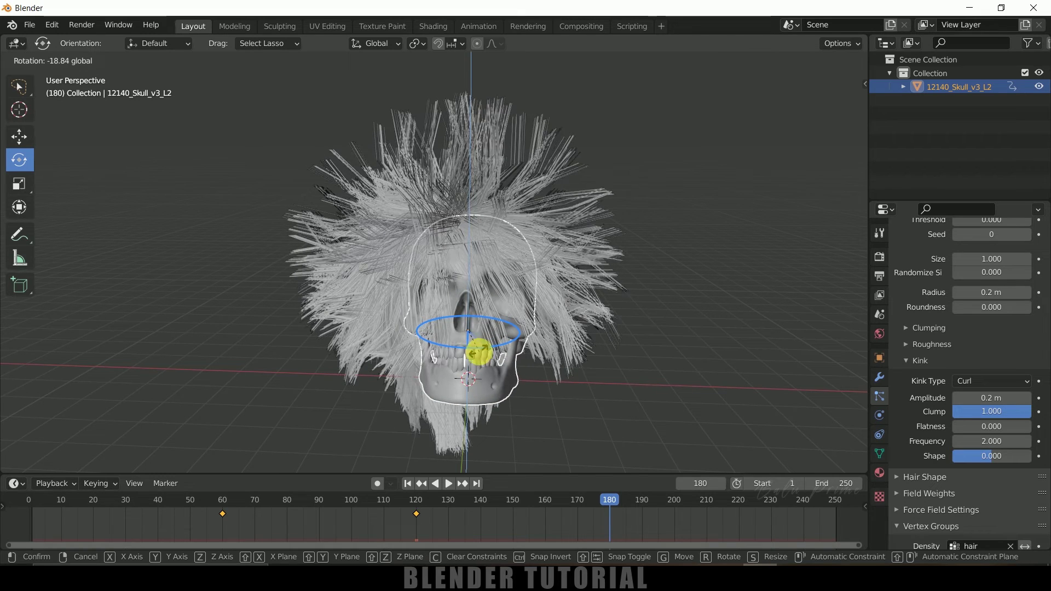
key(i)
click(673, 195)
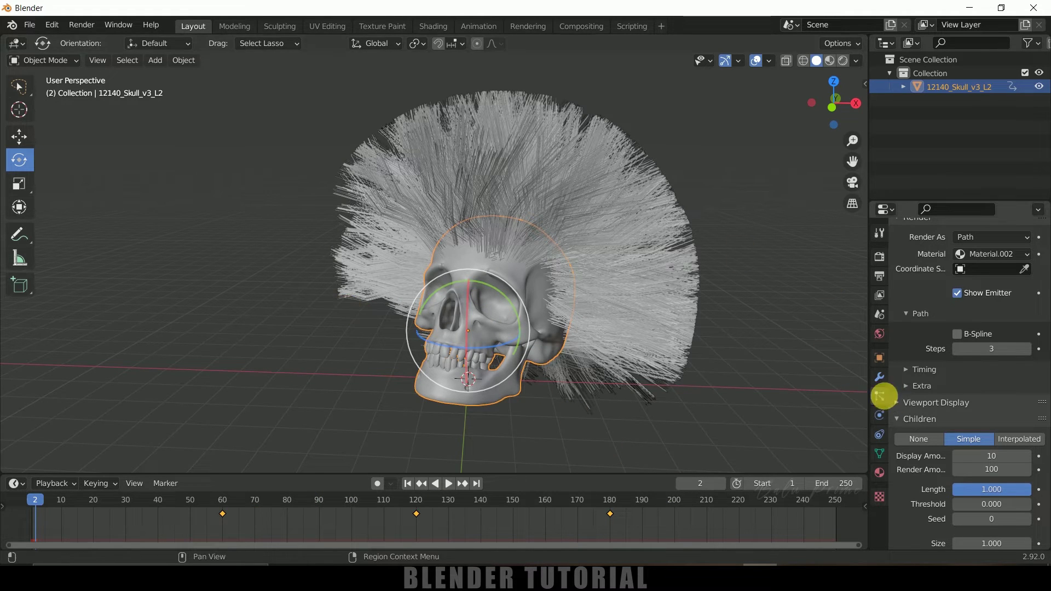
Bake the skull's hair dynamics cache over the simulation range 1 to 250.
scroll(951, 386, down, 2)
scroll(951, 386, up, 3)
scroll(951, 386, up, 4)
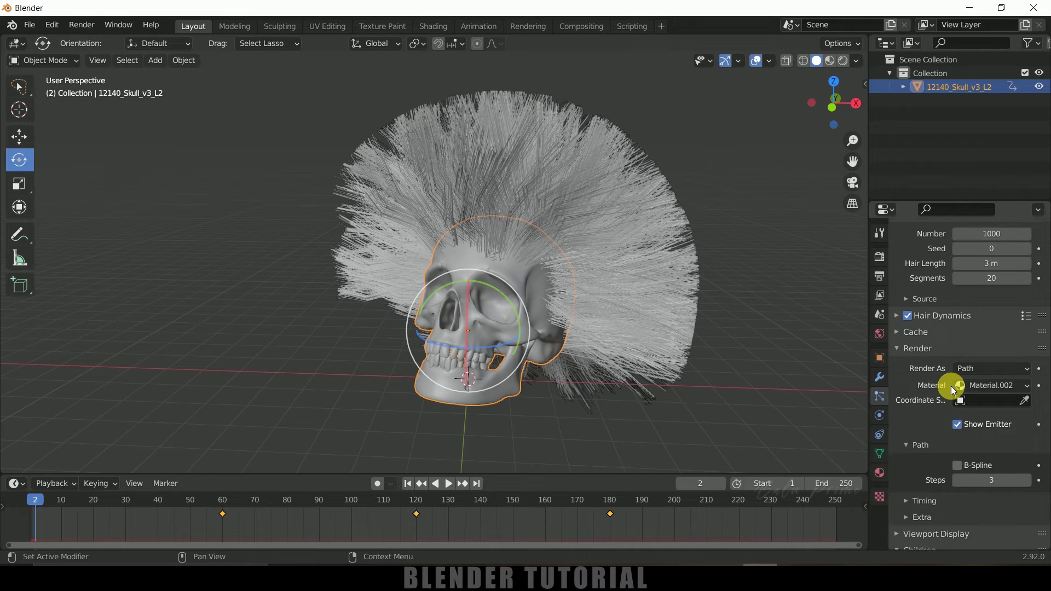
scroll(935, 347, up, 2)
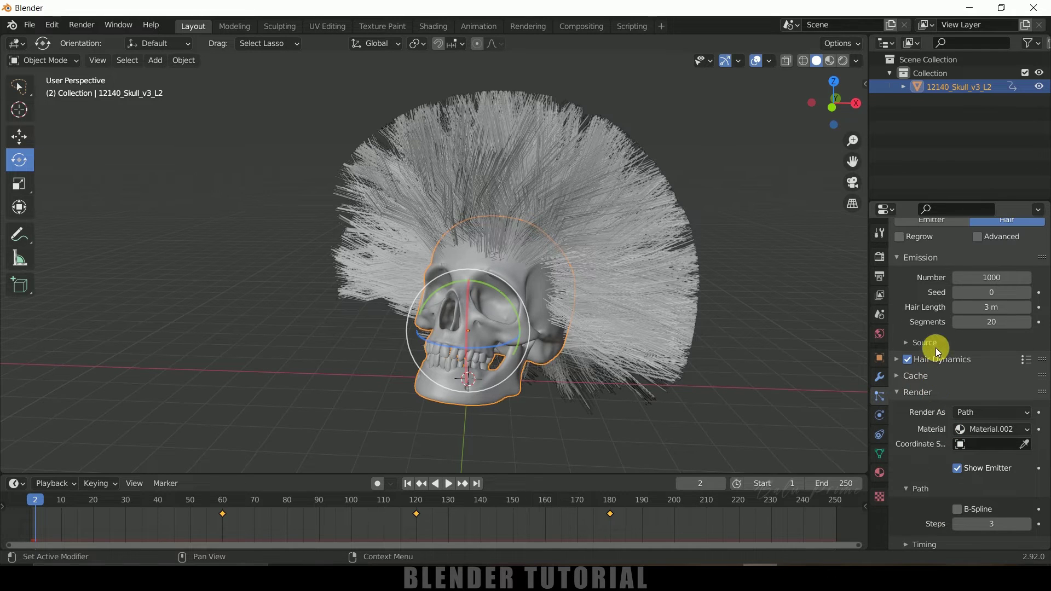
click(901, 376)
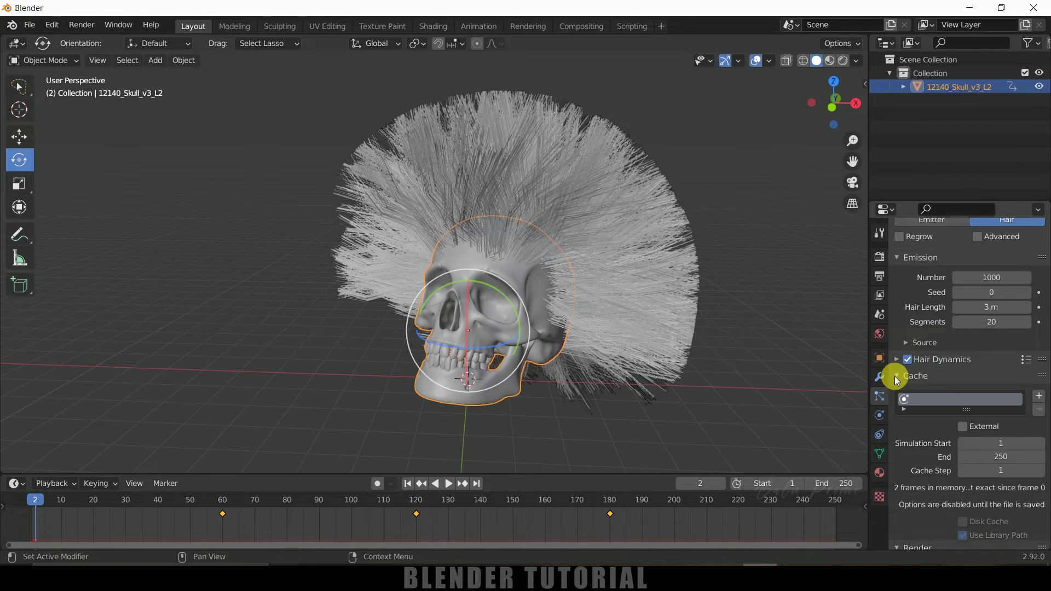
scroll(922, 425, down, 4)
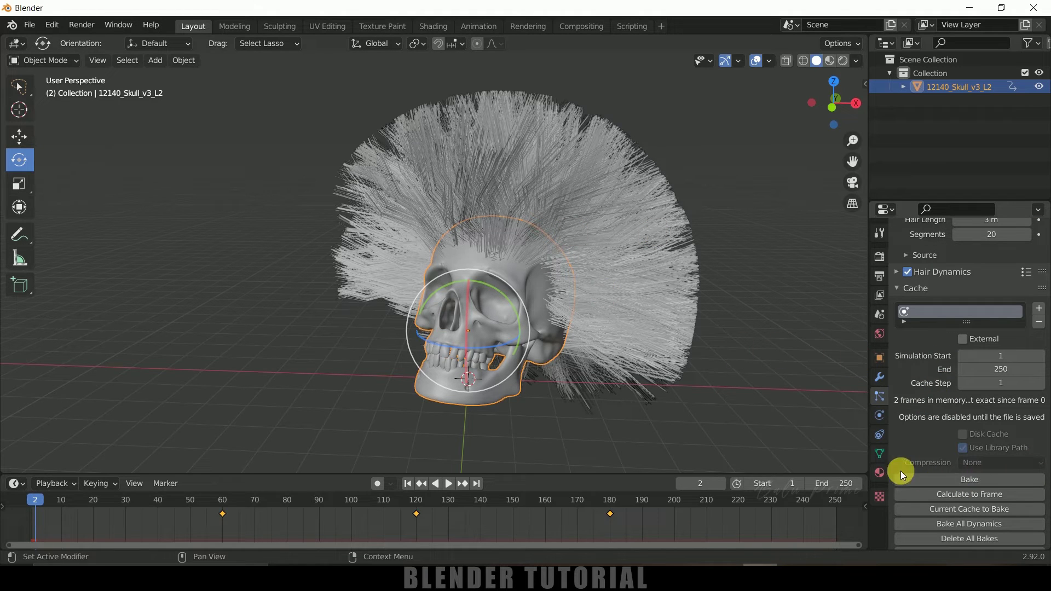
click(976, 480)
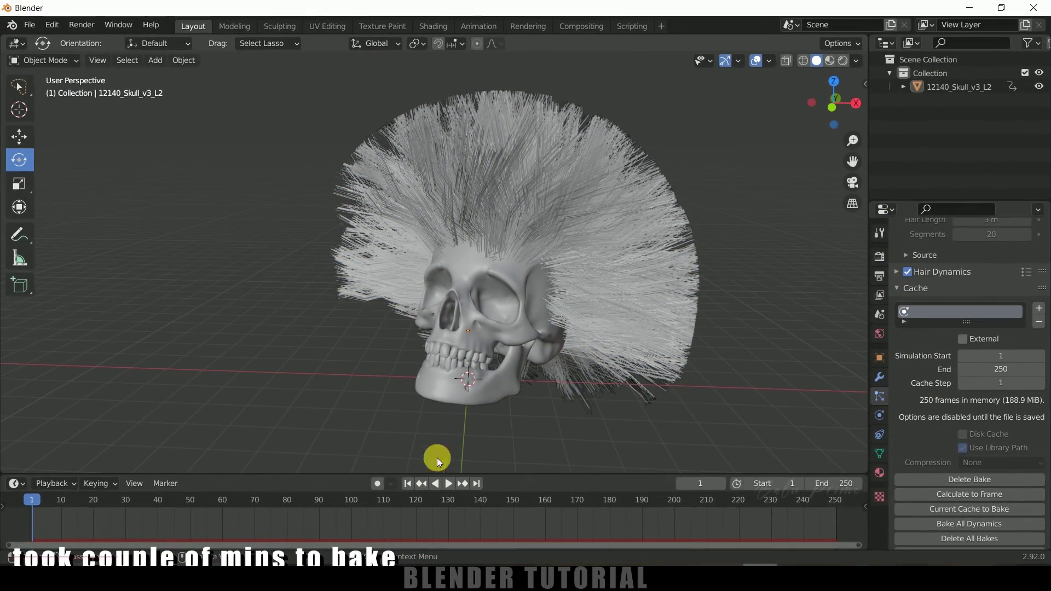
Play the baked hair simulation, scrub to frame 29, and inspect the strands up close from the skull's side.
click(449, 487)
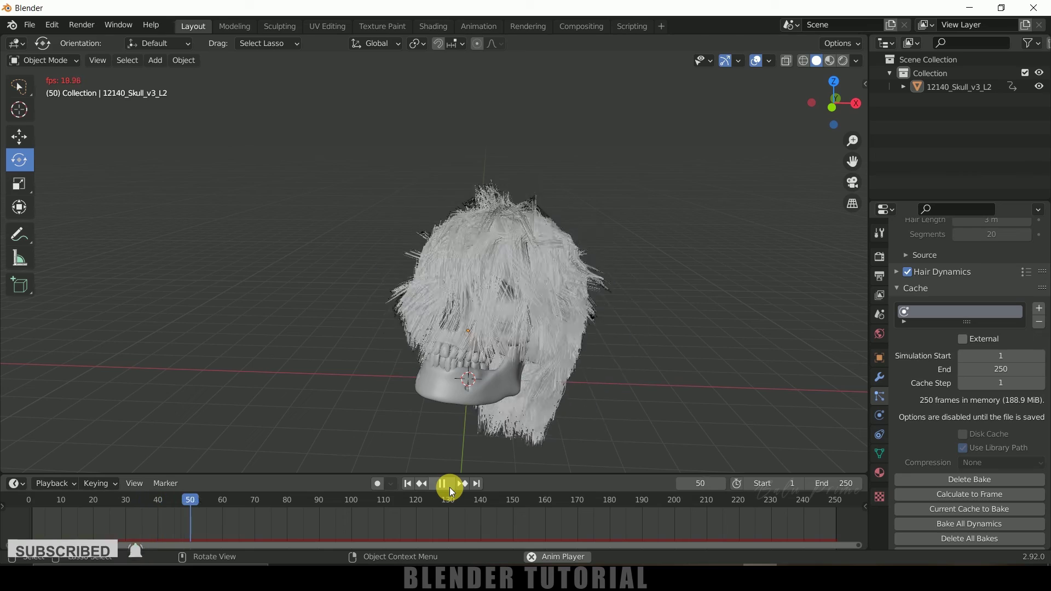
click(449, 487)
click(224, 499)
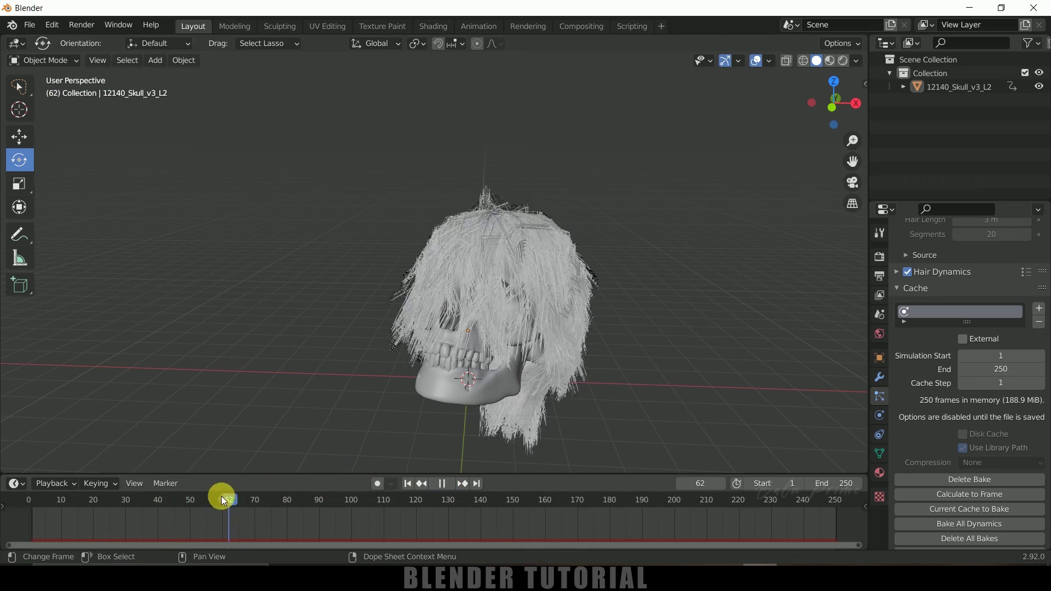
drag(222, 497, 123, 504)
scroll(329, 353, up, 5)
middle_drag(360, 354, 592, 331)
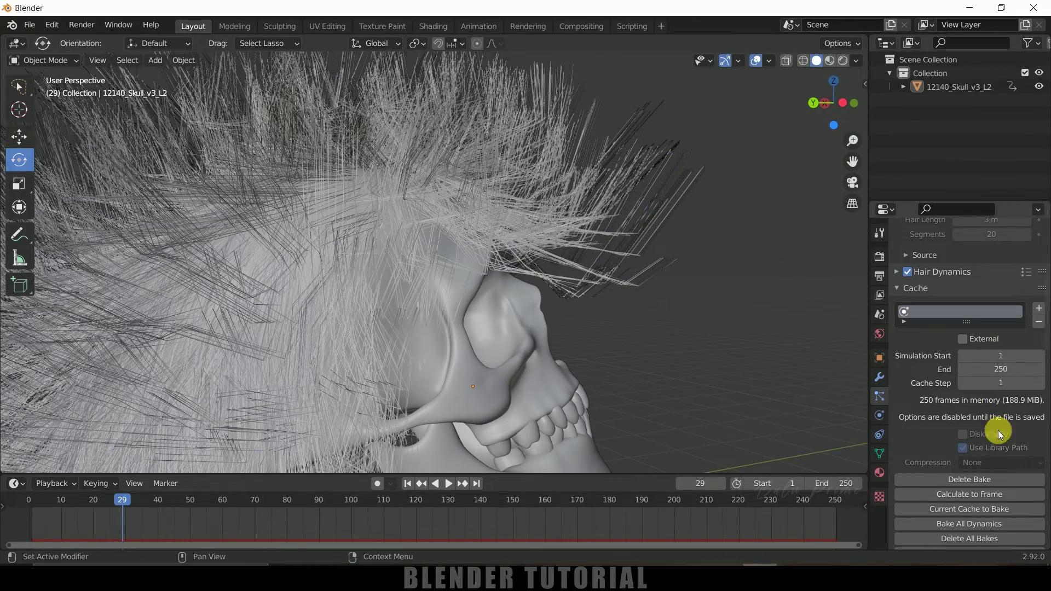
scroll(926, 425, up, 8)
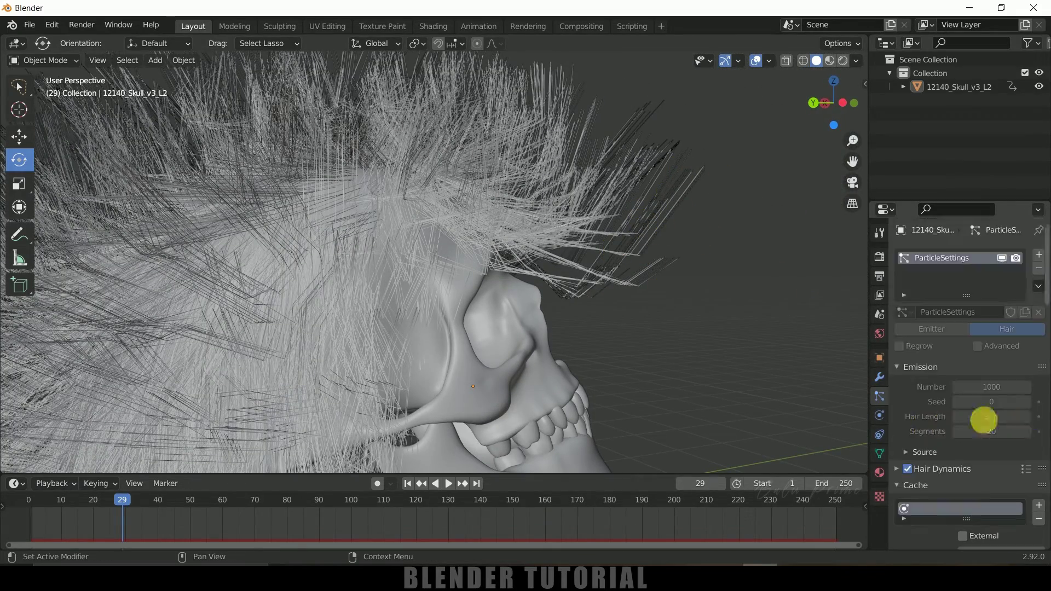
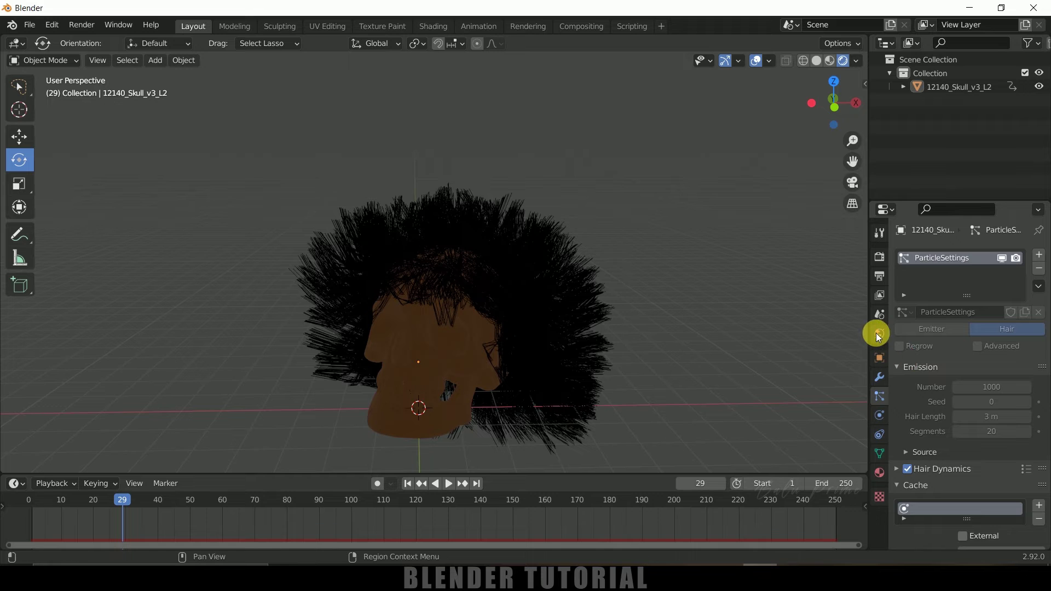
Give the world color an Environment Texture and load the autumn_forest_02_2k image from the D:\HDR folder.
click(958, 344)
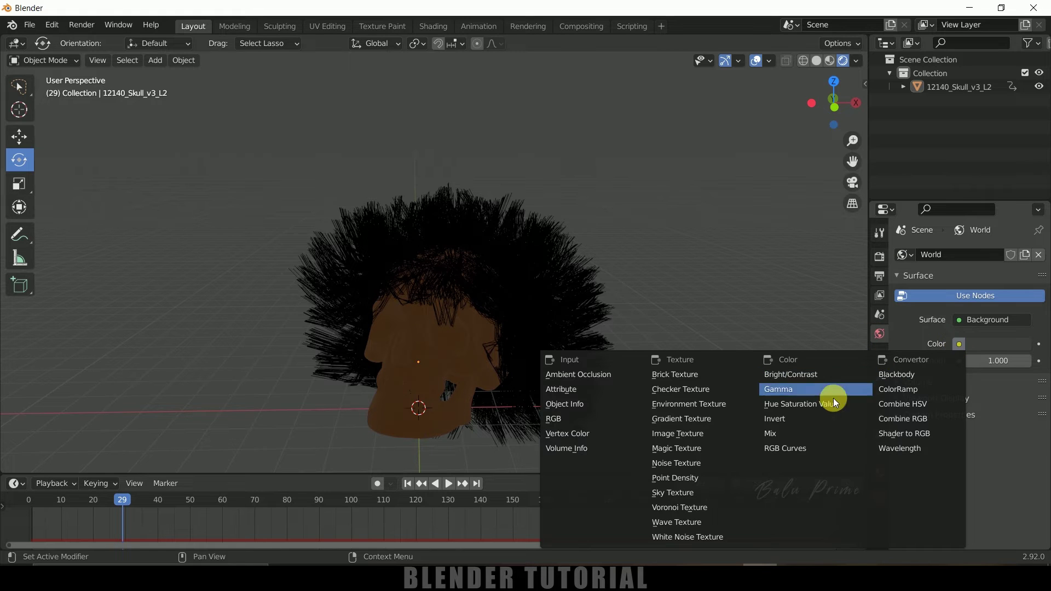
click(680, 409)
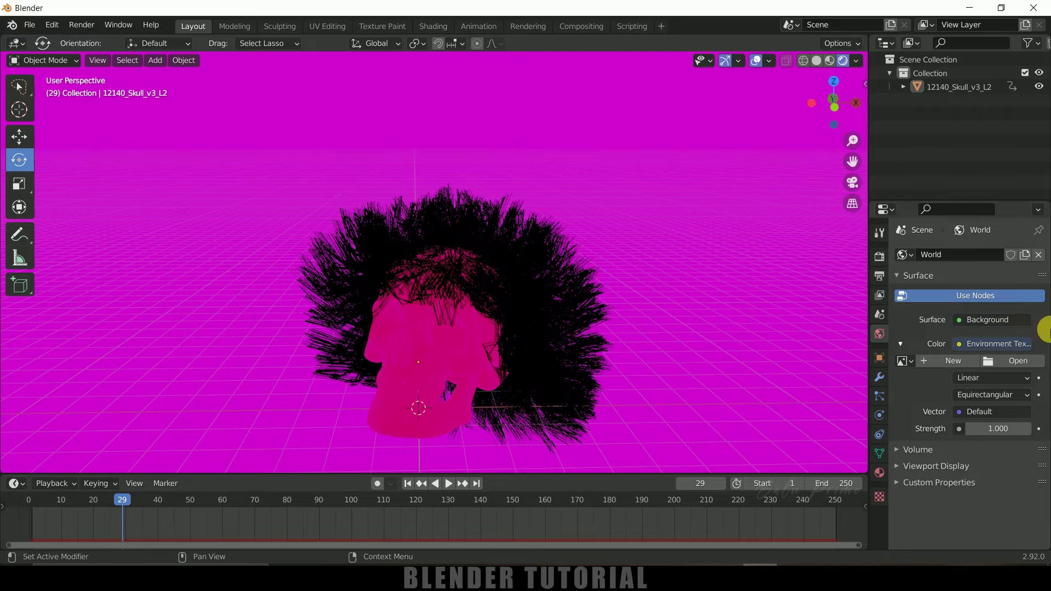
click(1014, 361)
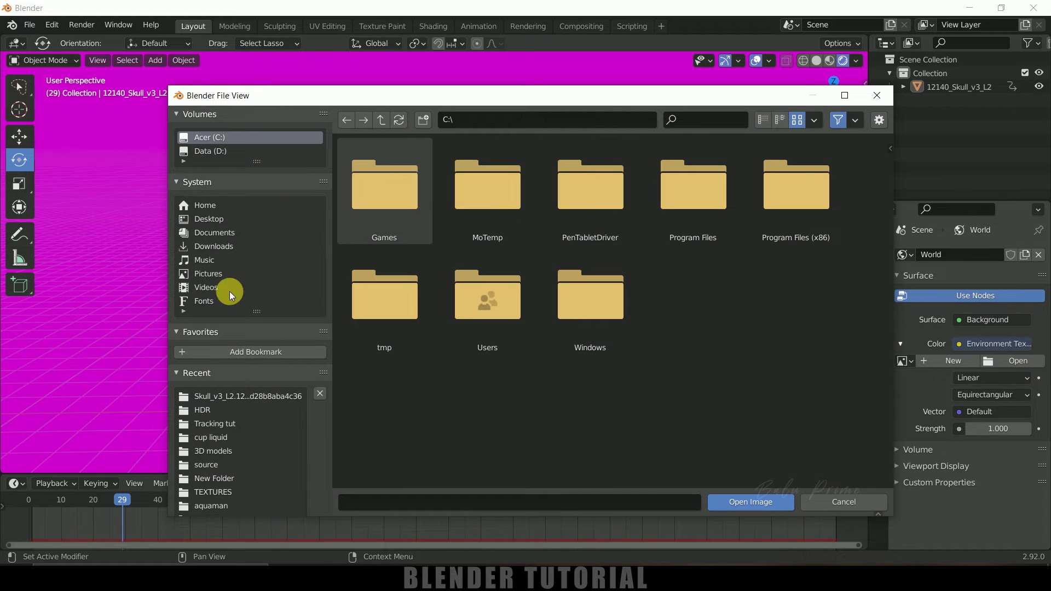
click(207, 153)
scroll(542, 364, down, 8)
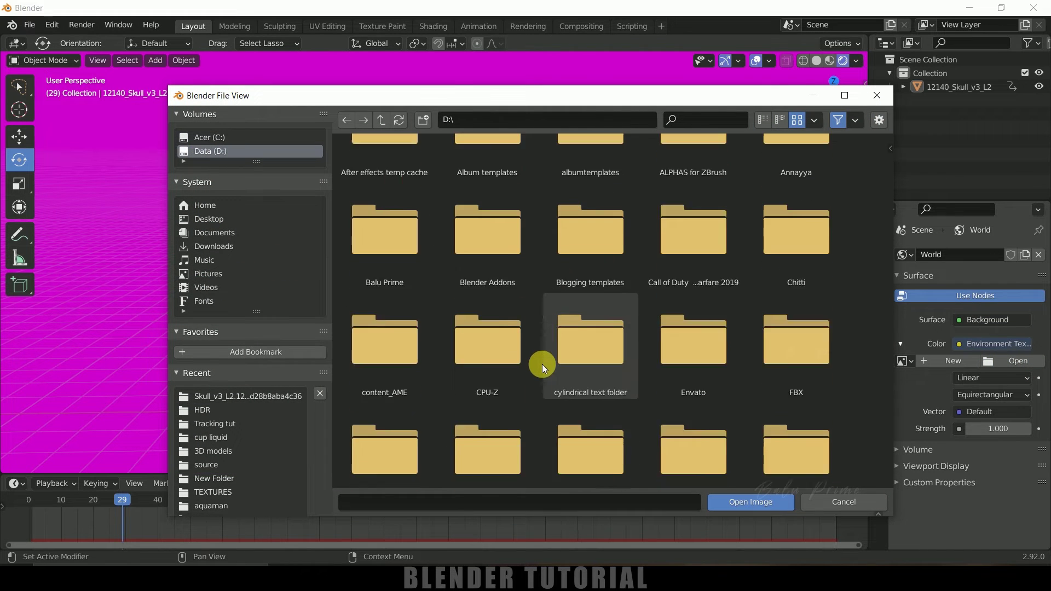
scroll(542, 363, down, 3)
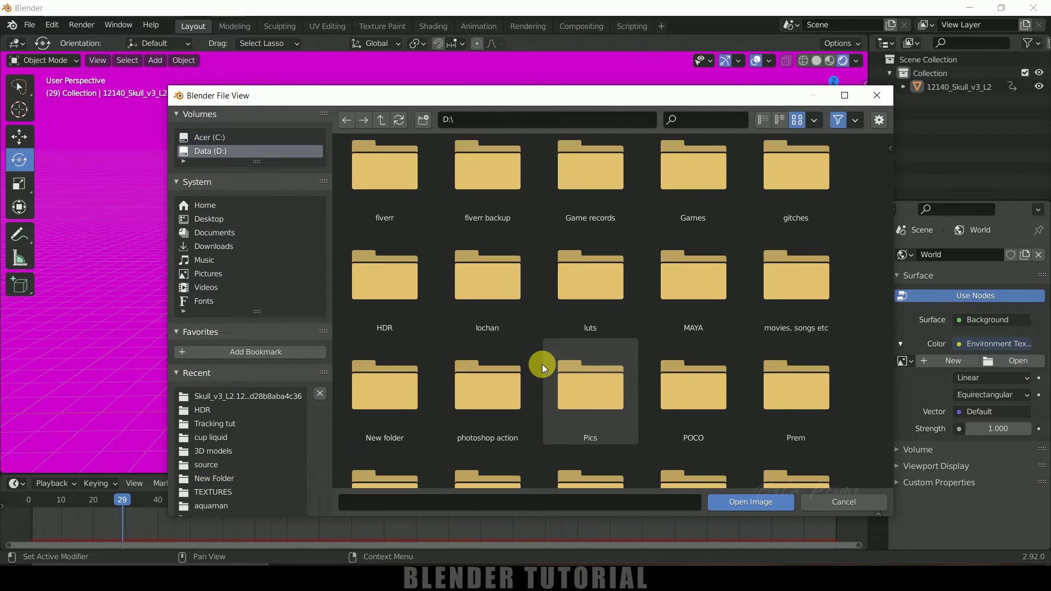
click(340, 293)
double_click(345, 292)
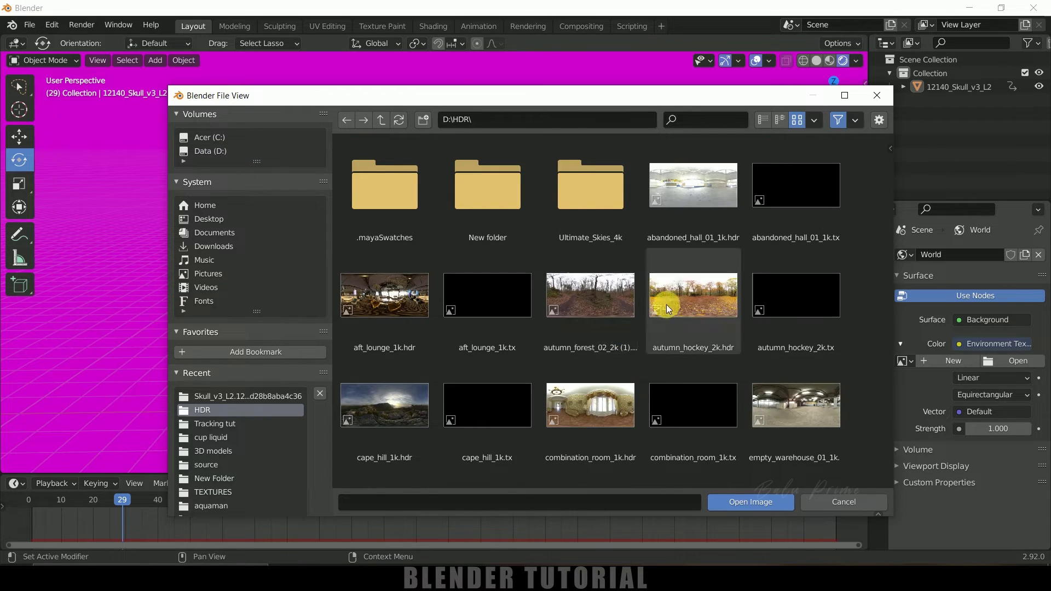
click(609, 299)
click(756, 504)
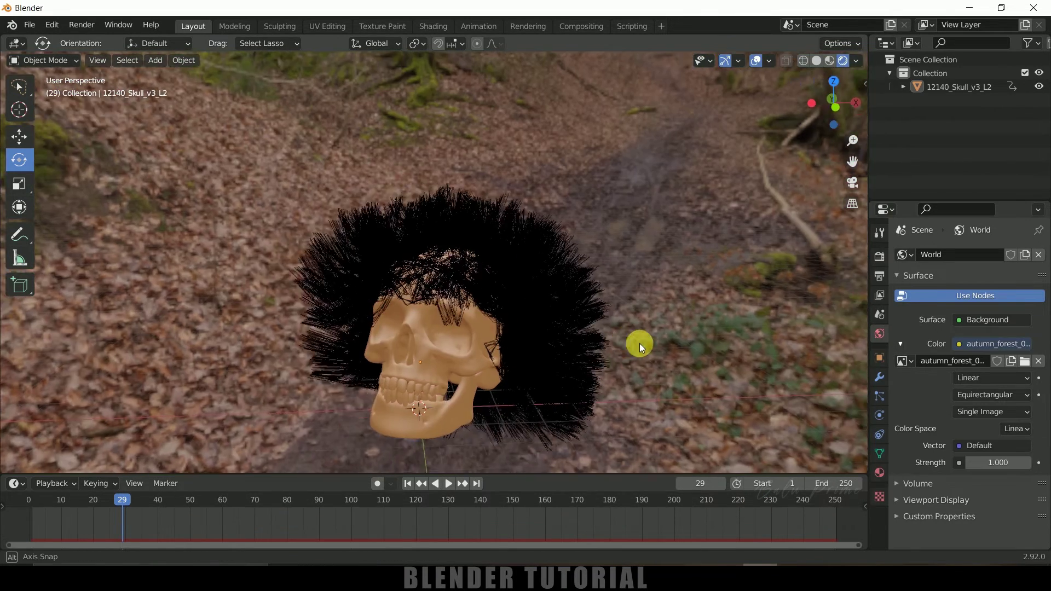
middle_drag(641, 345, 620, 335)
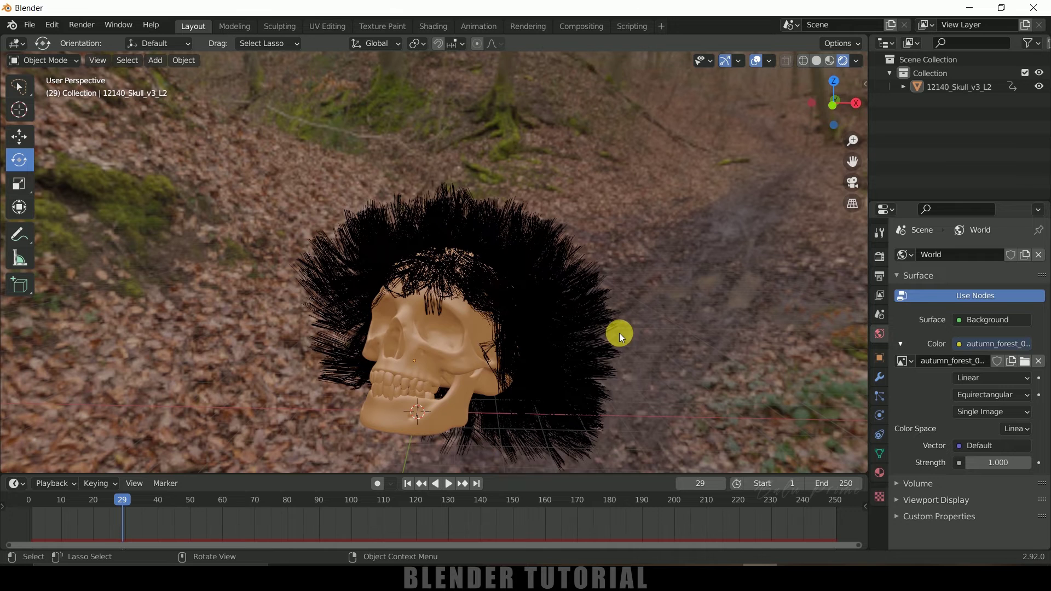
Make the film background transparent in the Eevee render settings.
click(878, 258)
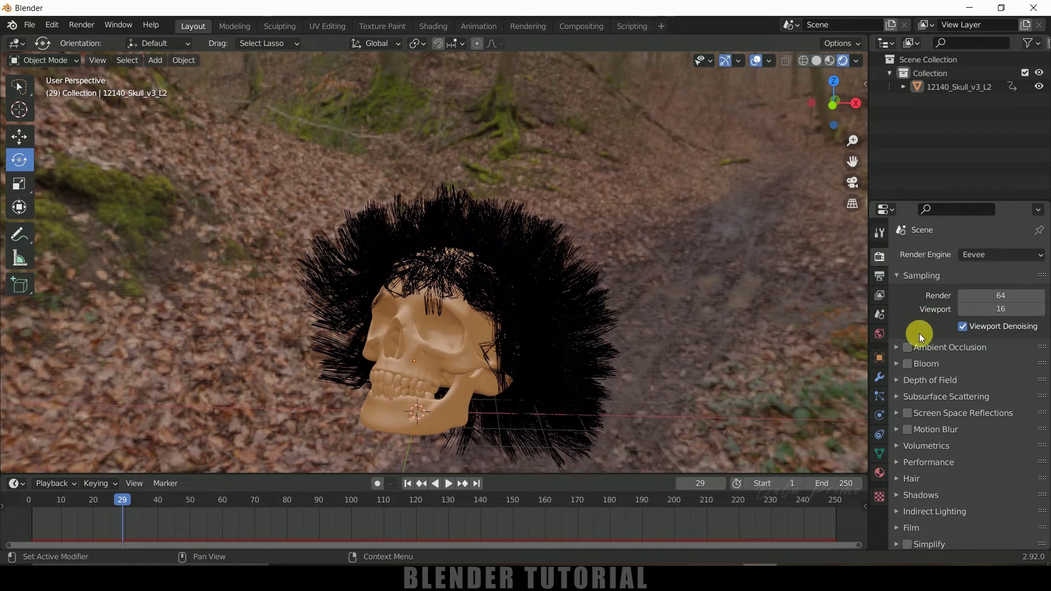
scroll(926, 357, down, 2)
click(897, 476)
scroll(931, 509, down, 1)
click(956, 491)
shift+middle_drag(684, 339, 685, 317)
scroll(968, 327, up, 3)
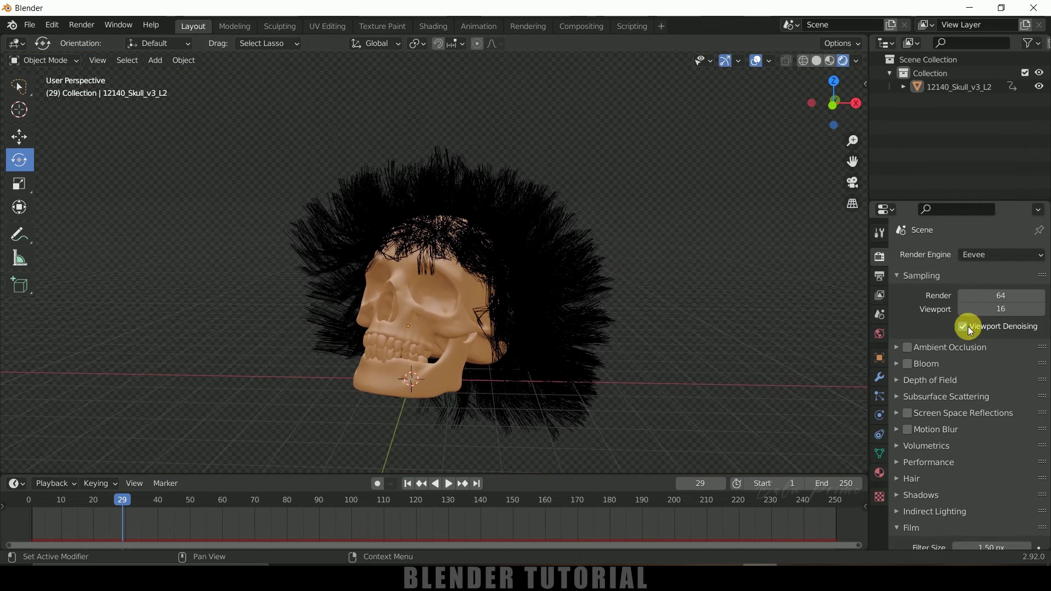
Enable Ambient Occlusion and set its distance to 1.5 m.
click(906, 349)
click(992, 368)
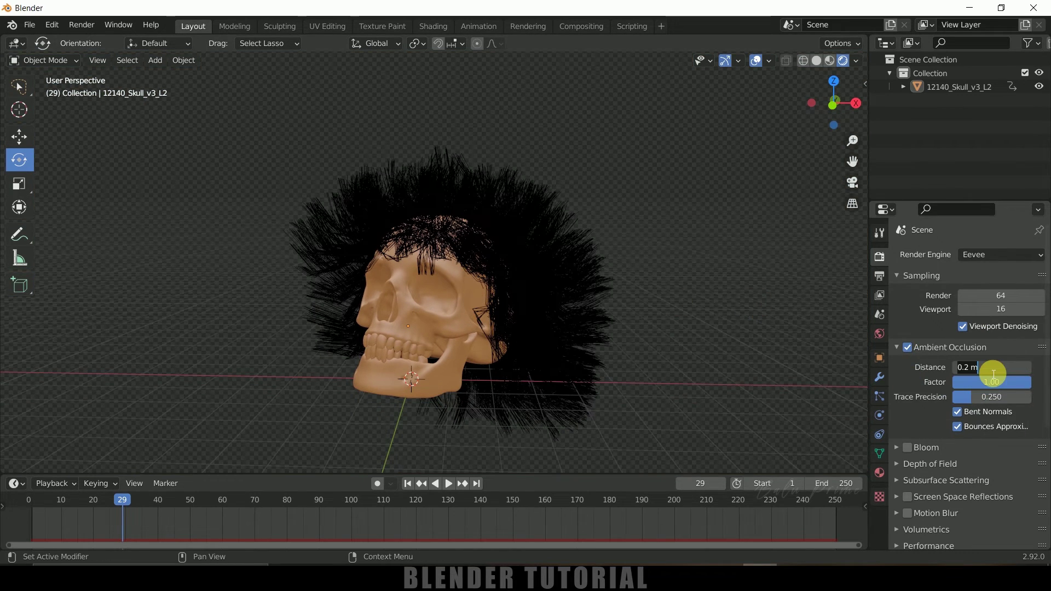
text(1.5)
key(Return)
mouse_move(559, 295)
middle_down()
mouse_move(580, 312)
mouse_move(565, 280)
middle_up()
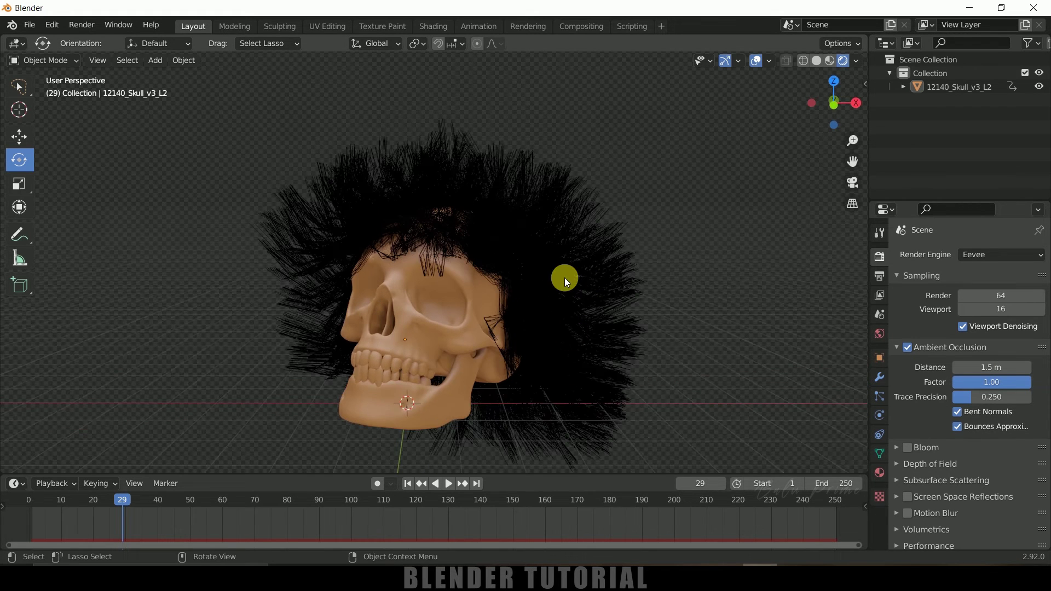
Add a camera and align it to the current view of the skull.
click(155, 60)
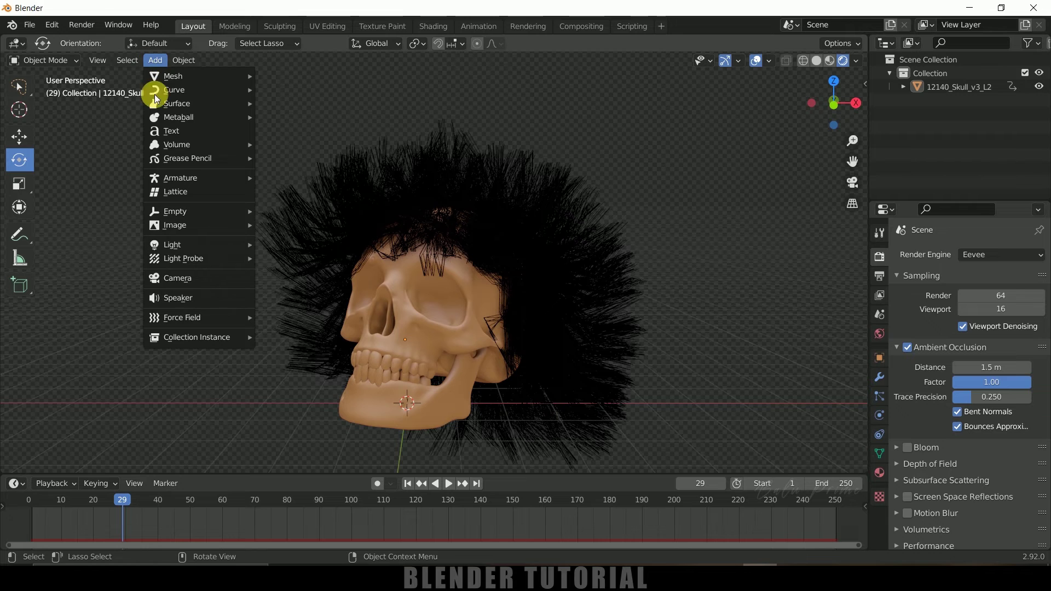
click(175, 282)
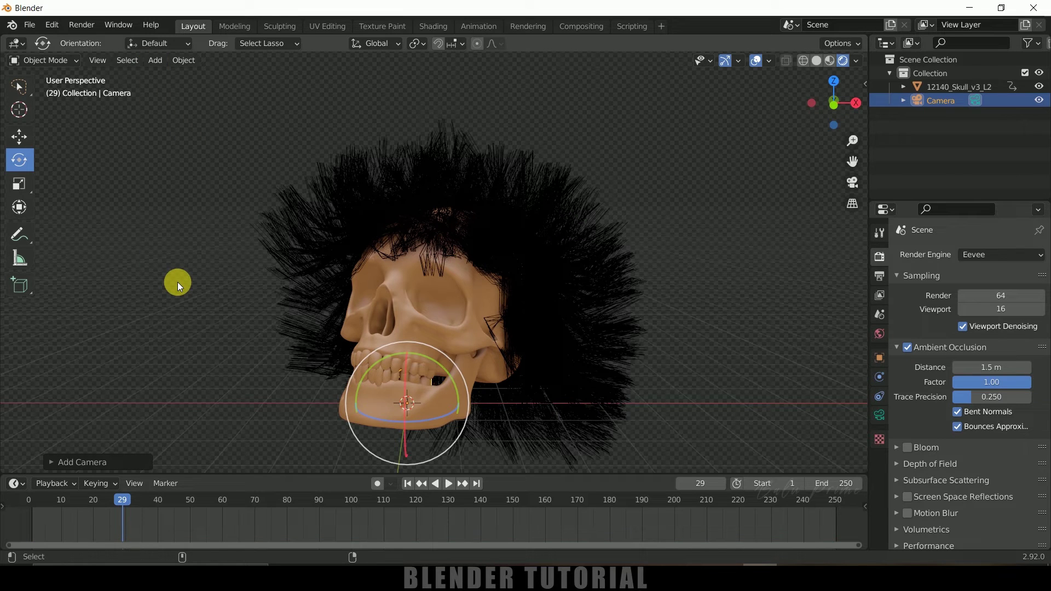
key(ctrl+alt+KP_0)
Lock the camera to the view and pull it back to frame the skull and hair.
key(n)
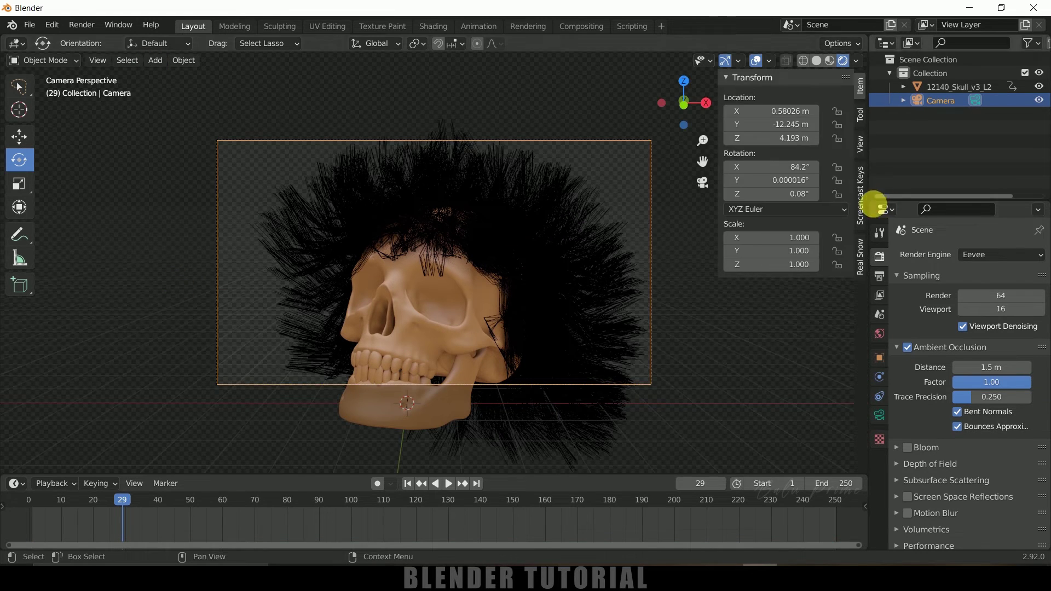
click(860, 144)
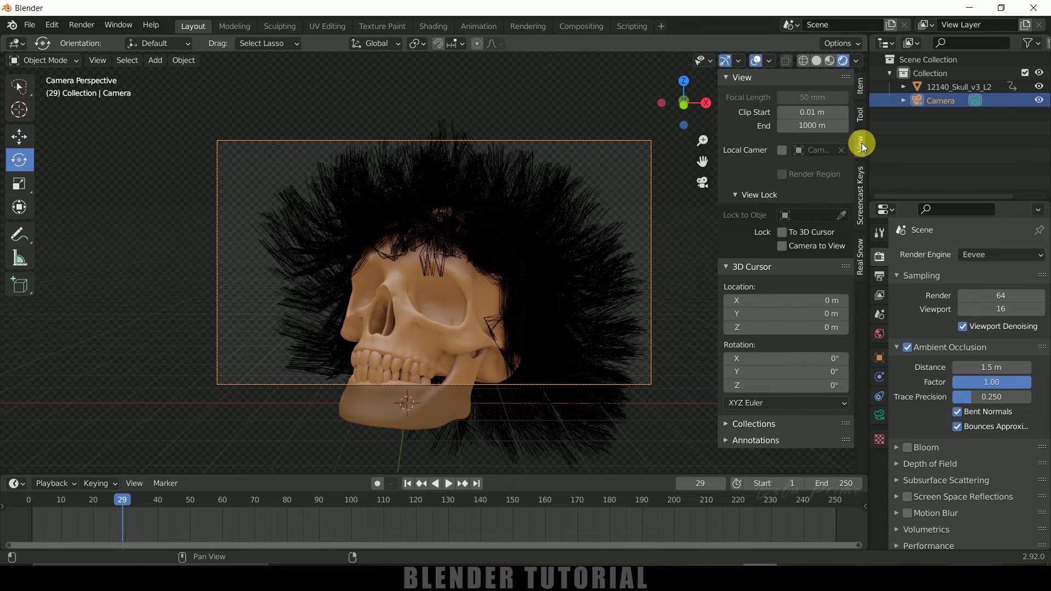
click(783, 247)
scroll(606, 248, down, 4)
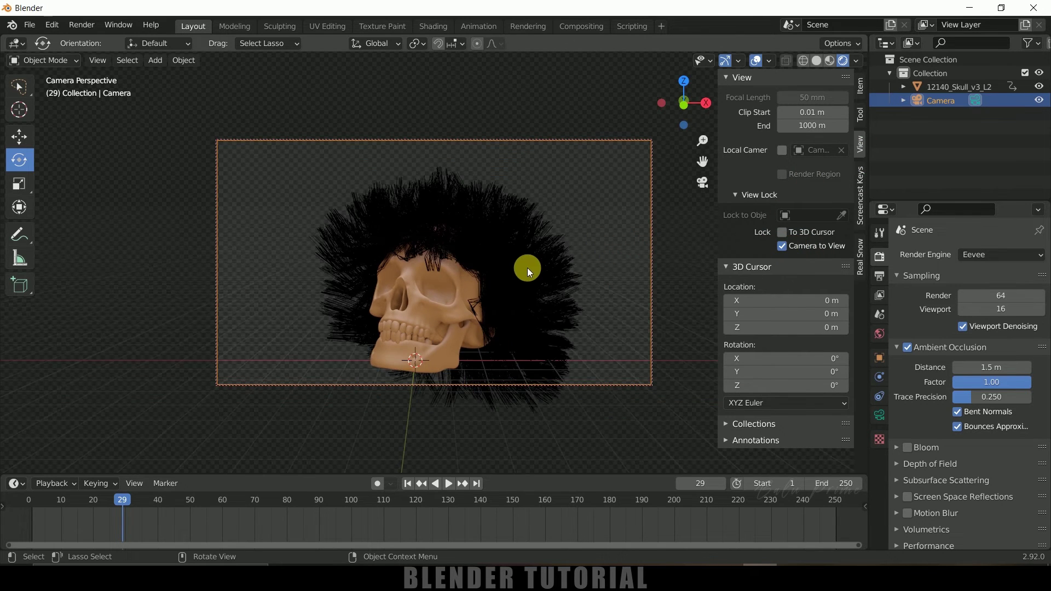
middle_drag(522, 259, 521, 248)
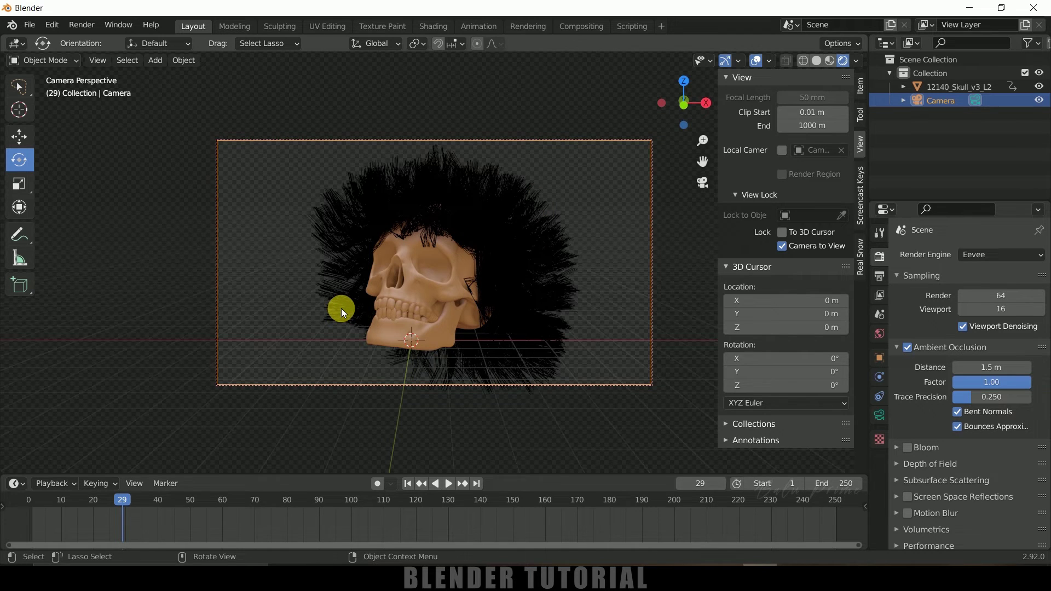
Add a Sun light and move it up along the Z axis above the skull.
click(154, 60)
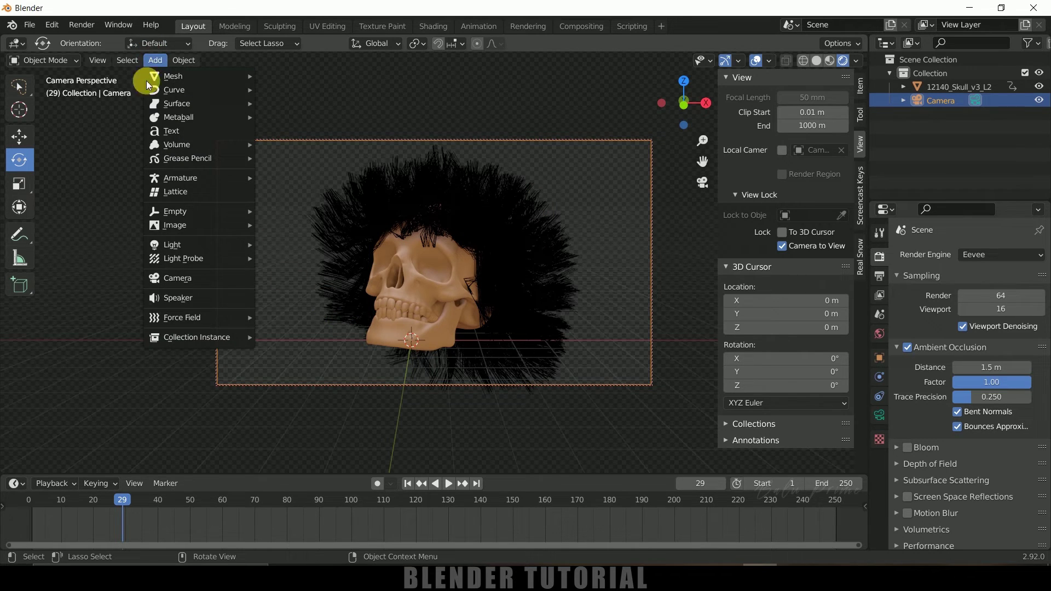
mouse_move(183, 249)
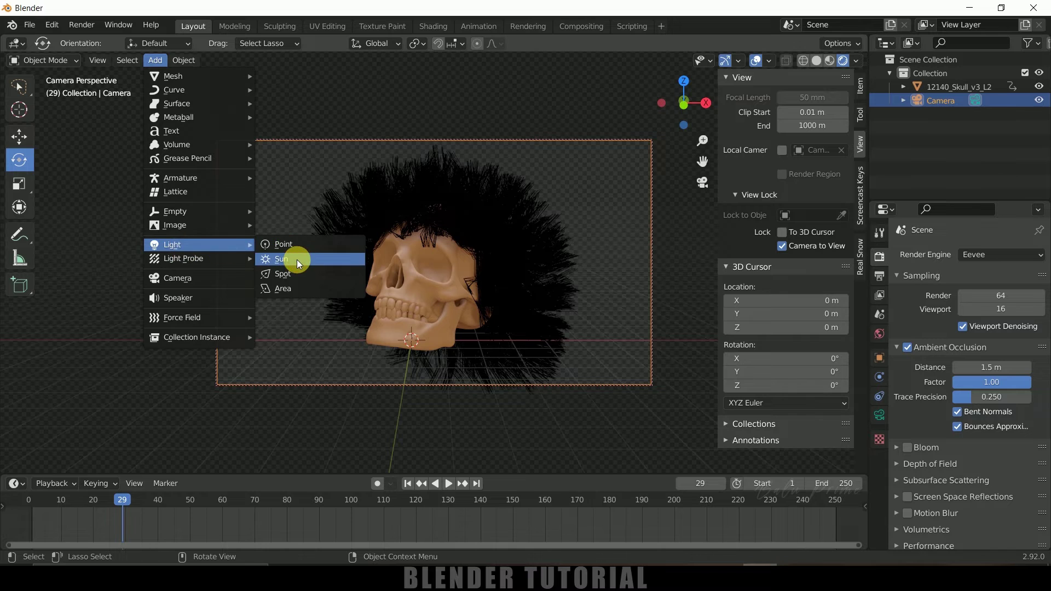
click(297, 259)
click(18, 137)
drag(411, 289, 427, 124)
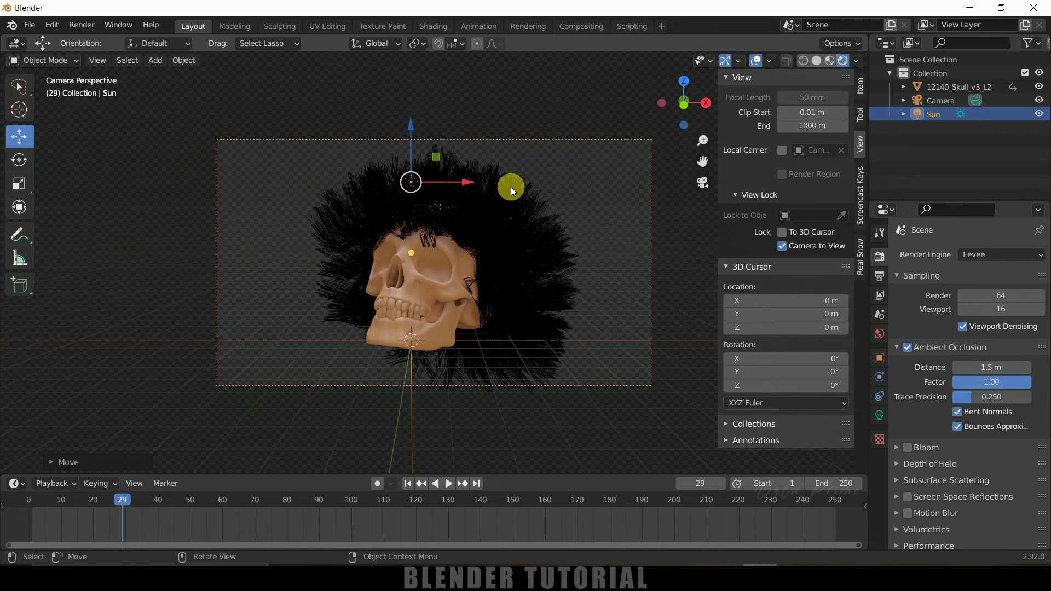
Set the Sun light's strength to 5 and rotate it freely in the camera view to angle its light sideways.
click(879, 415)
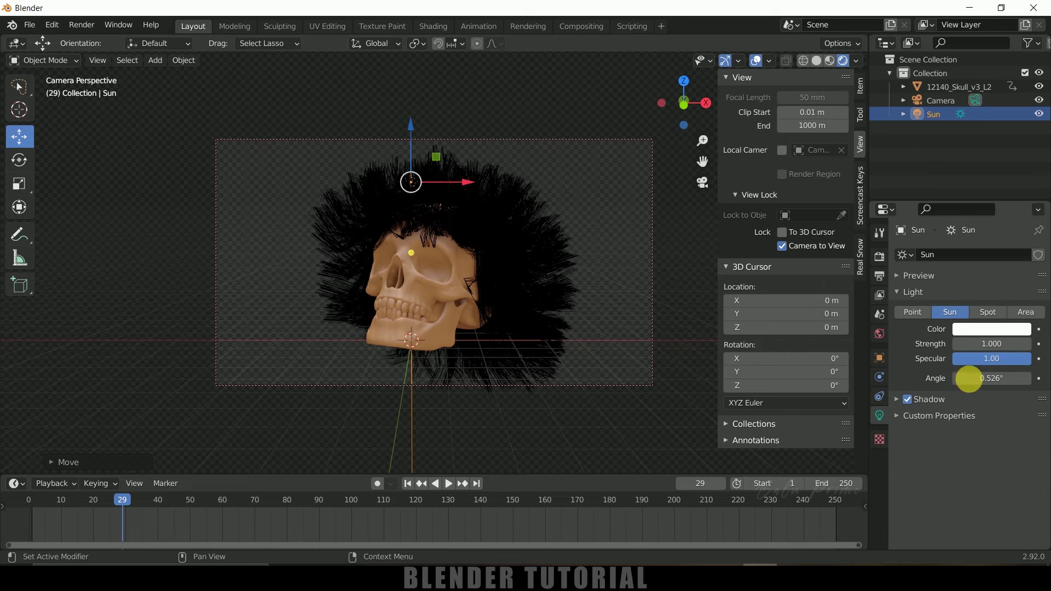
click(985, 345)
text(5)
key(Return)
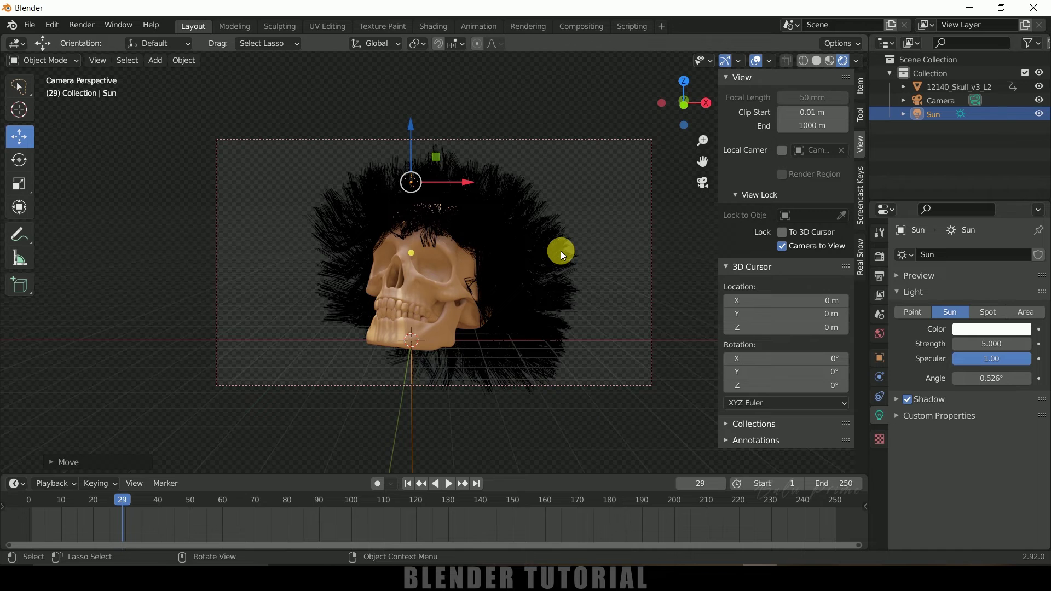
key(r)
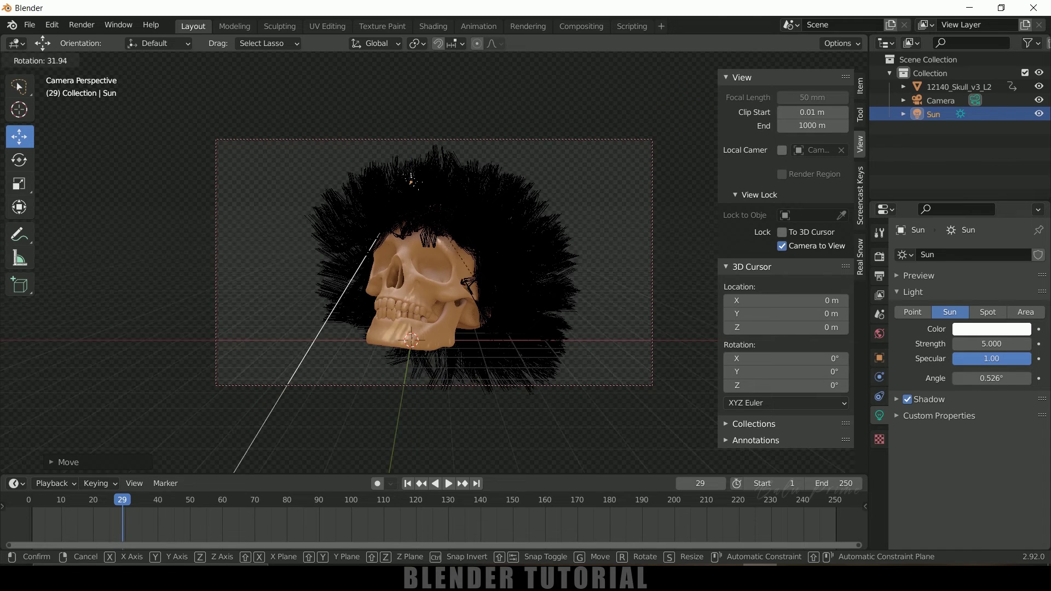
click(380, 298)
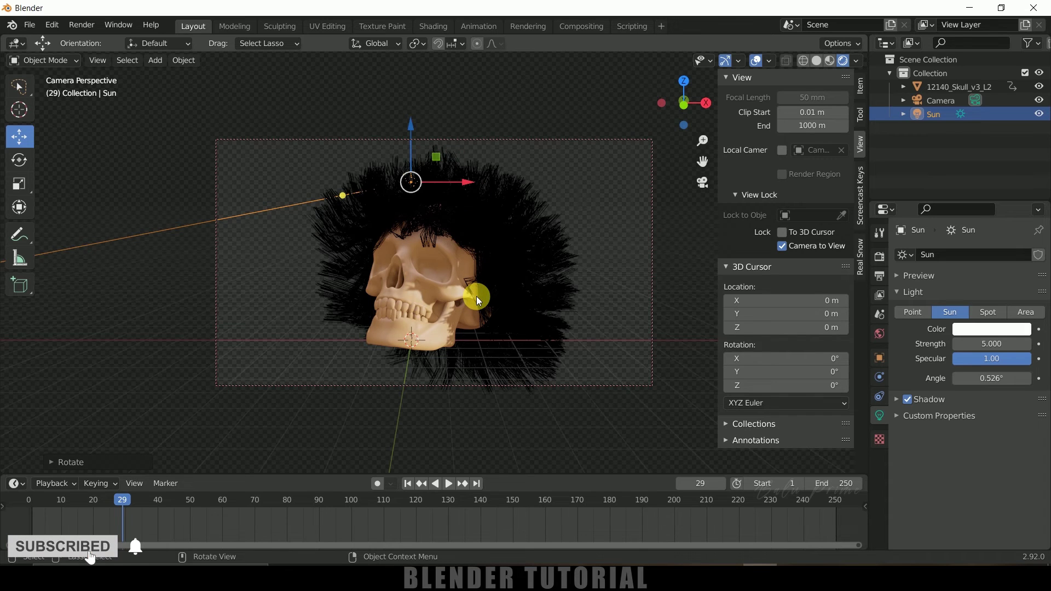
Render a still image of the current frame with the Eevee engine, and close the result after checking the hair.
click(879, 256)
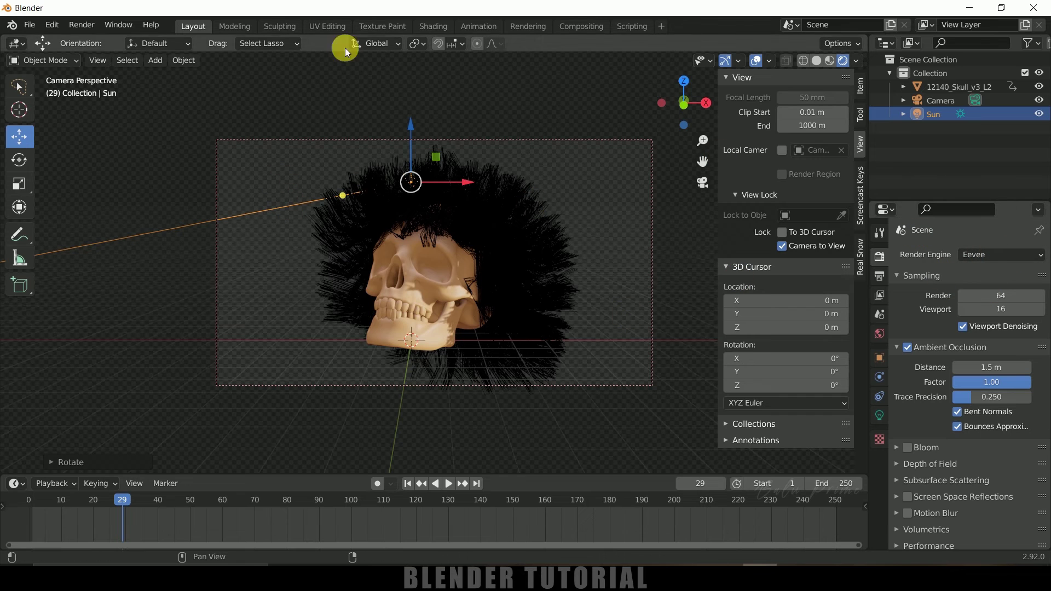
click(81, 25)
click(90, 39)
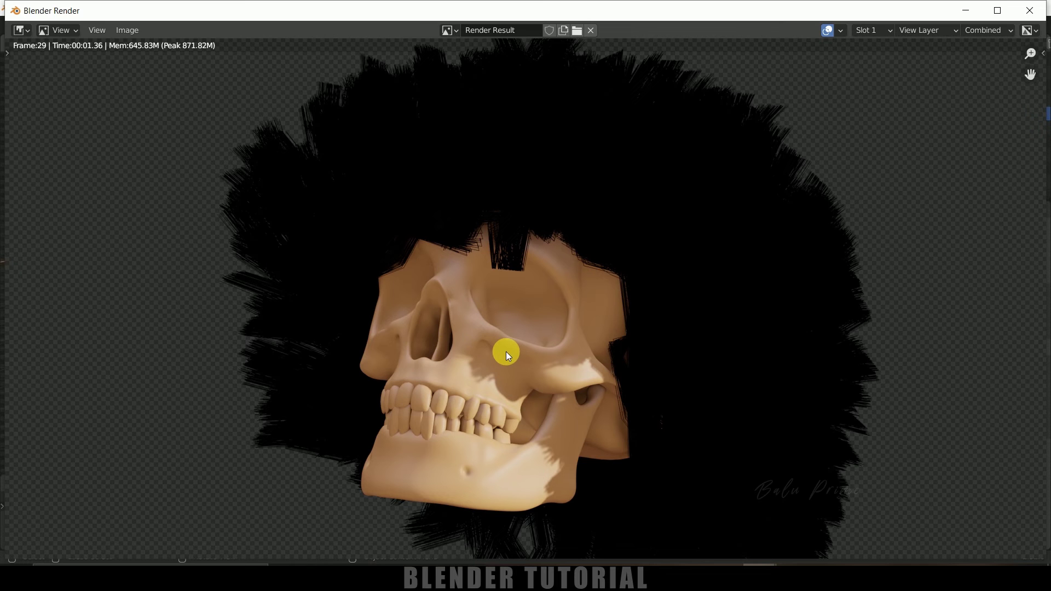
key(Escape)
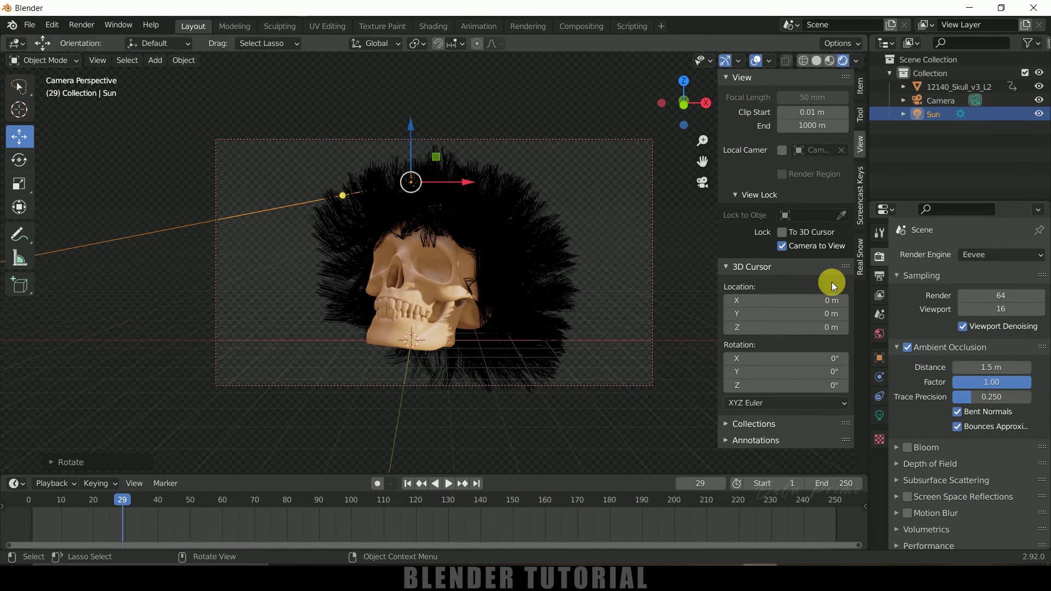
Switch the render engine to Cycles with GPU Compute as the device and render a still image of the current frame.
click(974, 253)
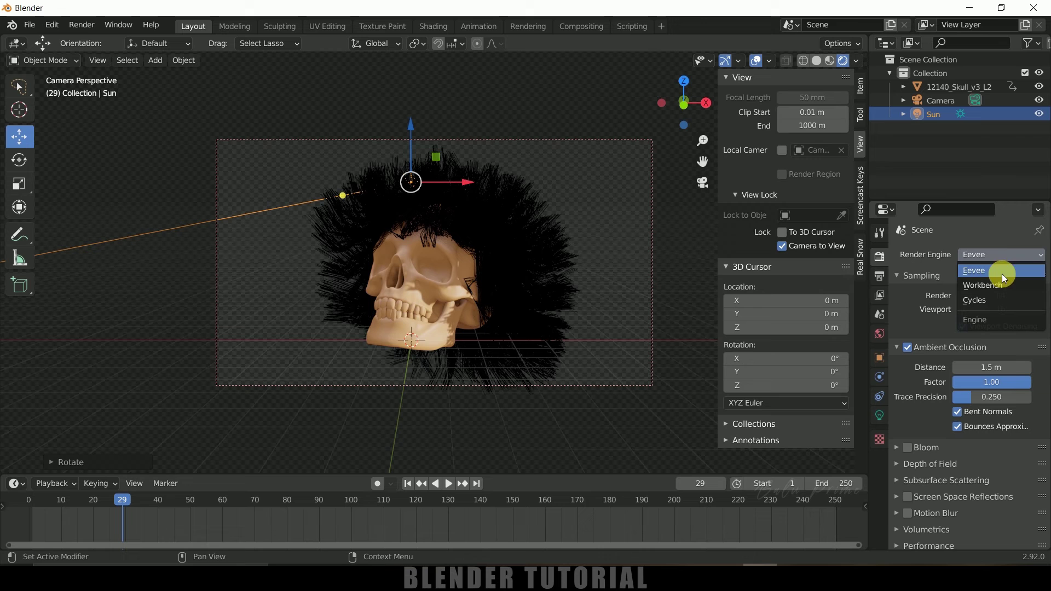
click(981, 301)
click(977, 288)
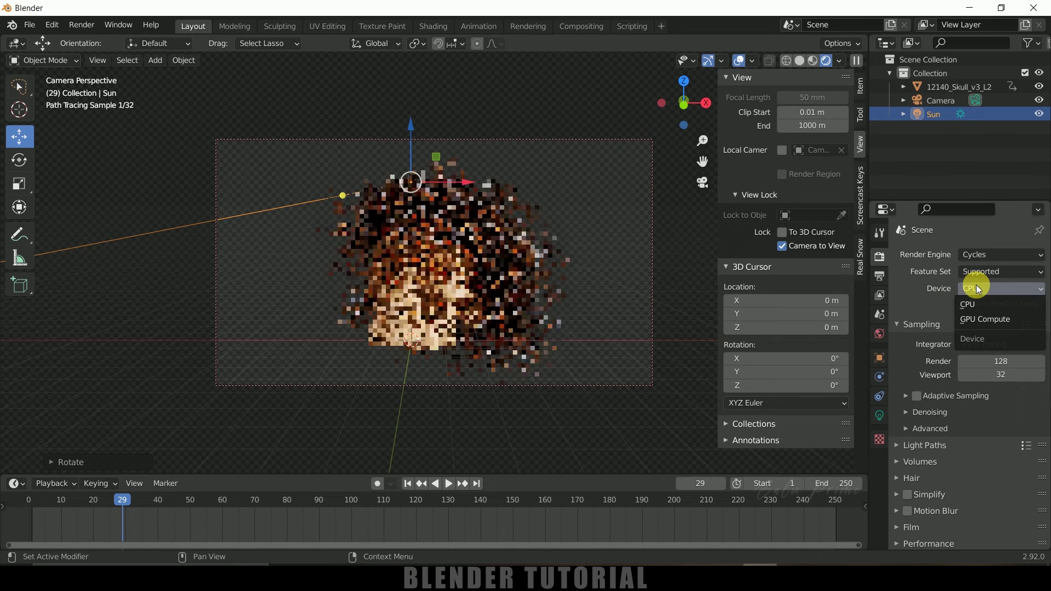
click(981, 319)
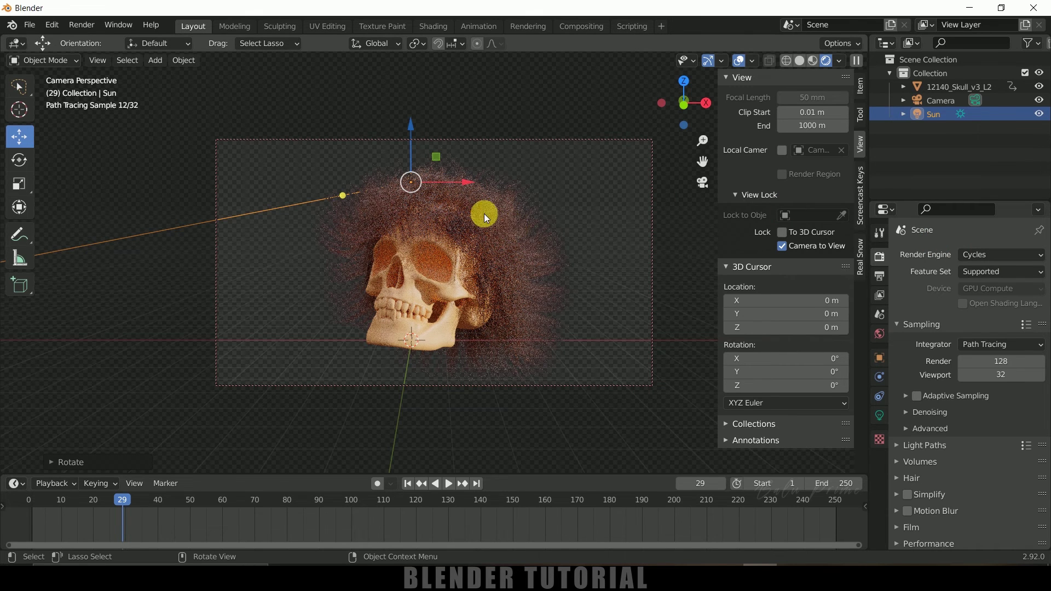
click(81, 25)
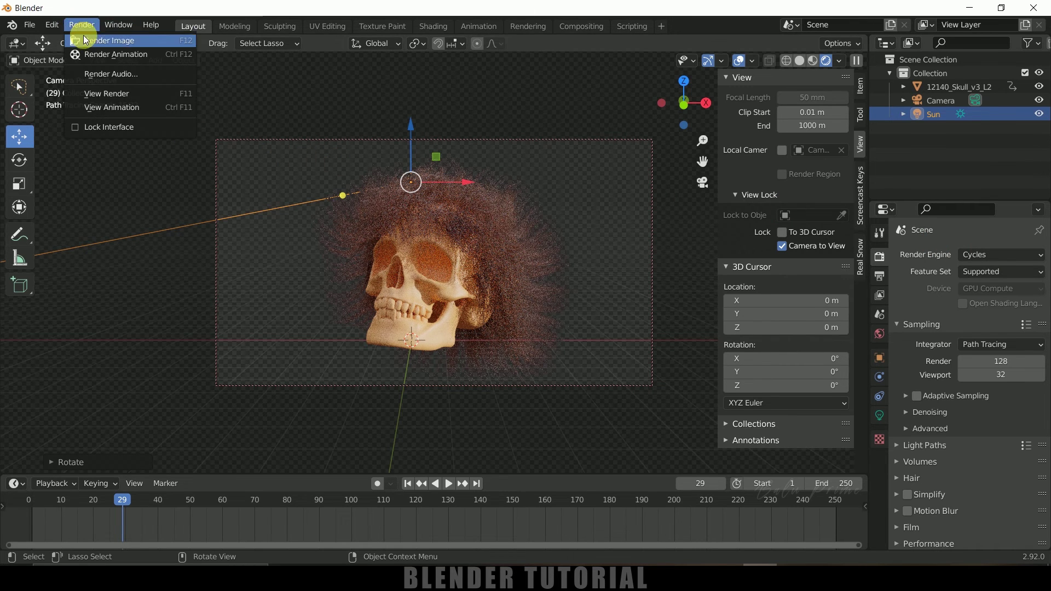
click(89, 41)
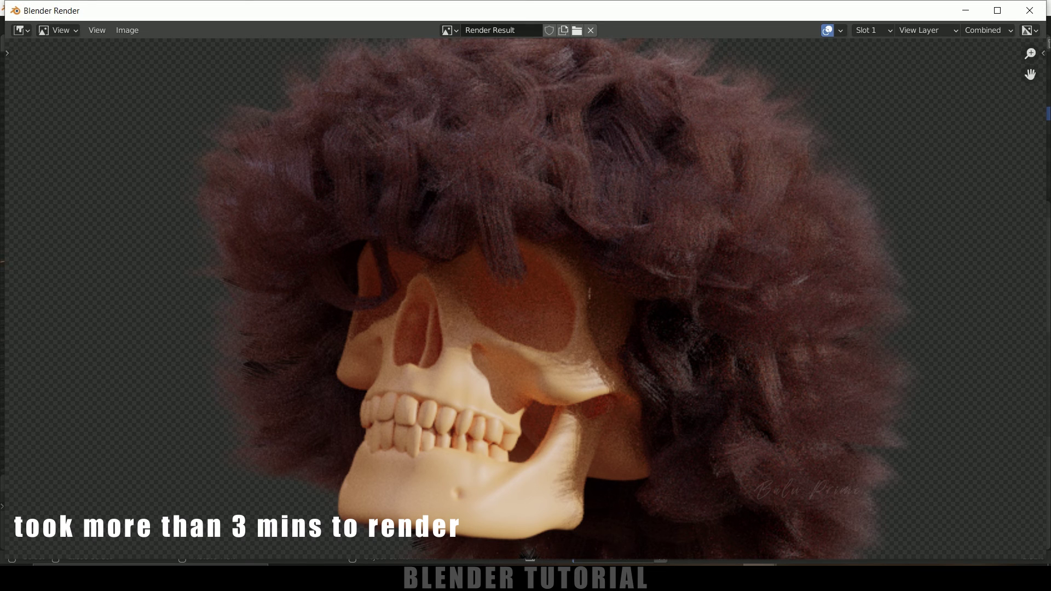